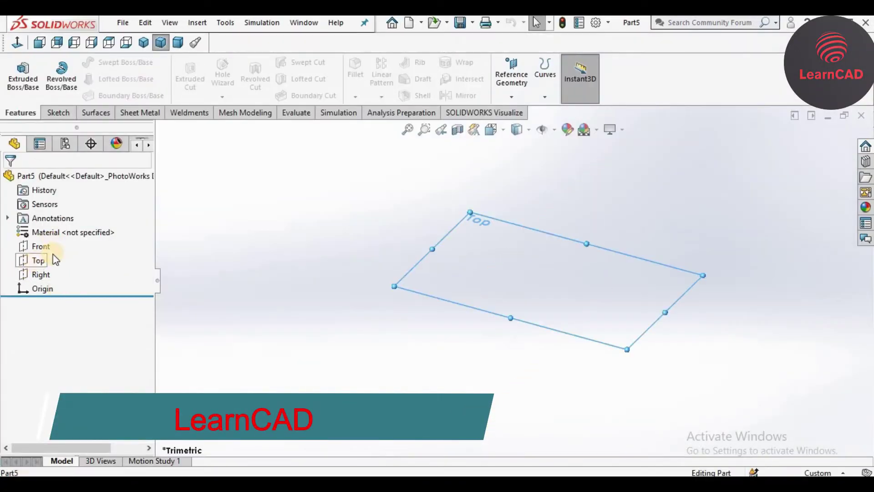
Sketch a center rectangle at the origin on the Top plane.
left_click(55, 259)
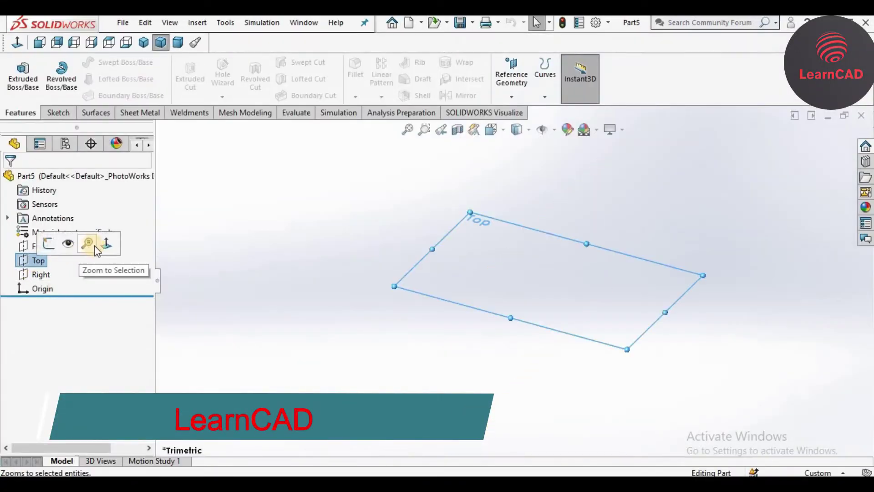
left_click(94, 244)
left_click(58, 113)
left_click(84, 81)
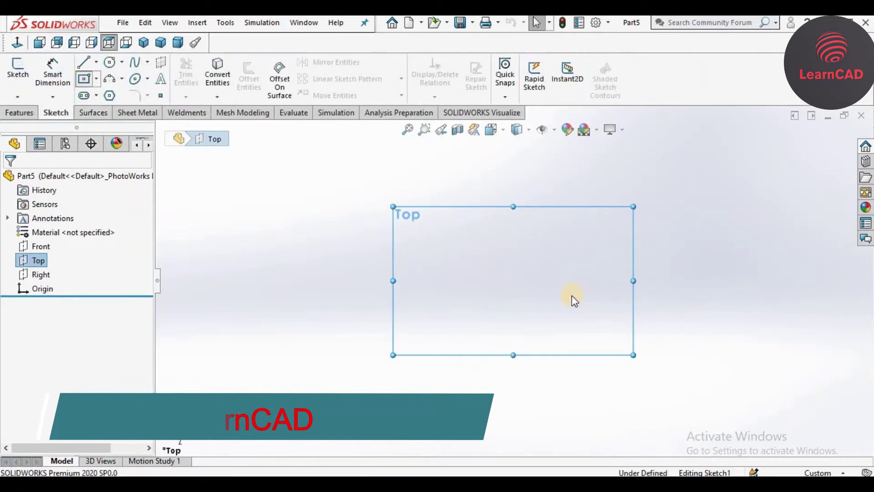
left_click(513, 281)
left_click(692, 356)
Dimension the rectangle 110 mm wide by 75 mm tall.
left_click(64, 80)
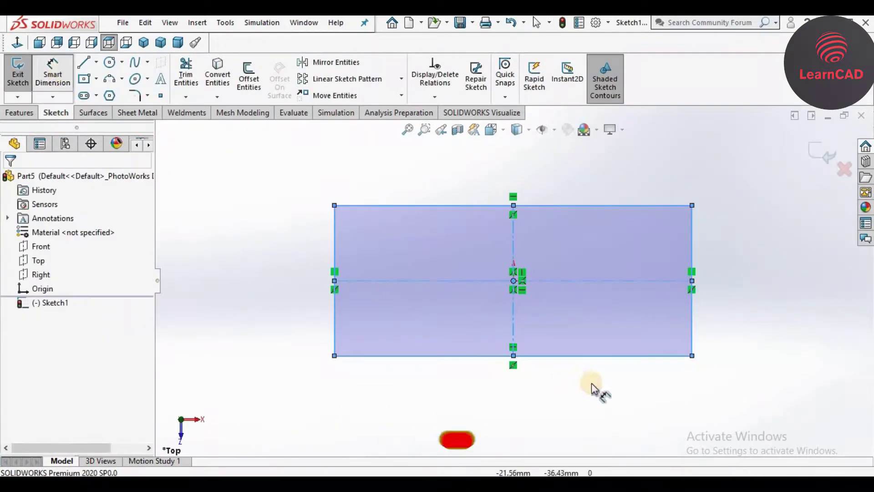
left_click(528, 355)
left_click(510, 408)
type("110")
key("Return")
left_click(333, 315)
left_click(291, 285)
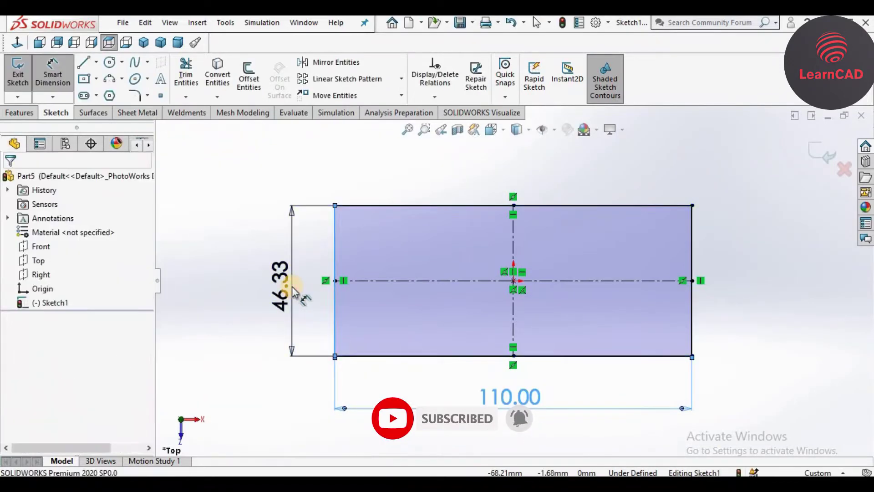
type("75")
key("Return")
left_click(248, 248)
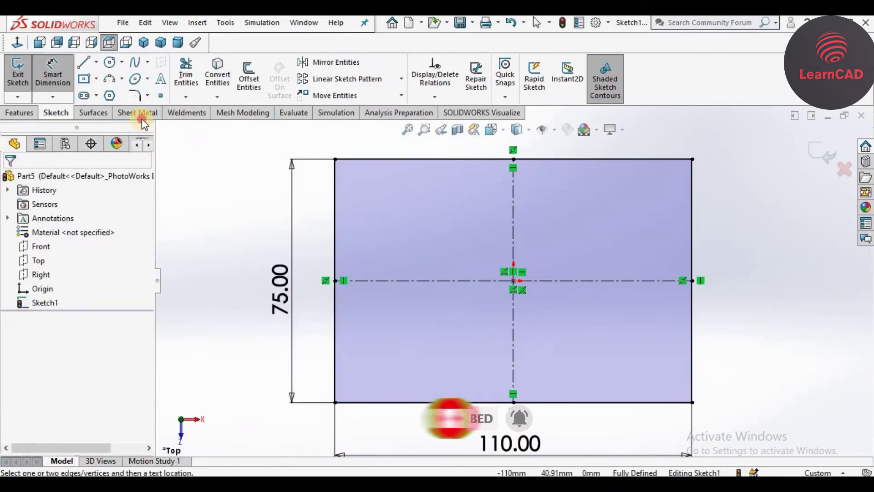
Turn the rectangle into a 1.00 mm sheet metal base flange.
left_click(138, 112)
left_click(18, 75)
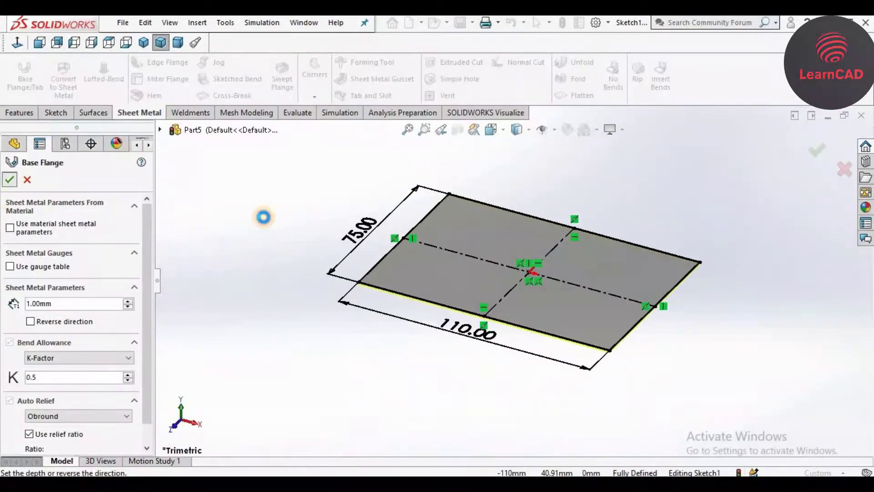
right_click(228, 216)
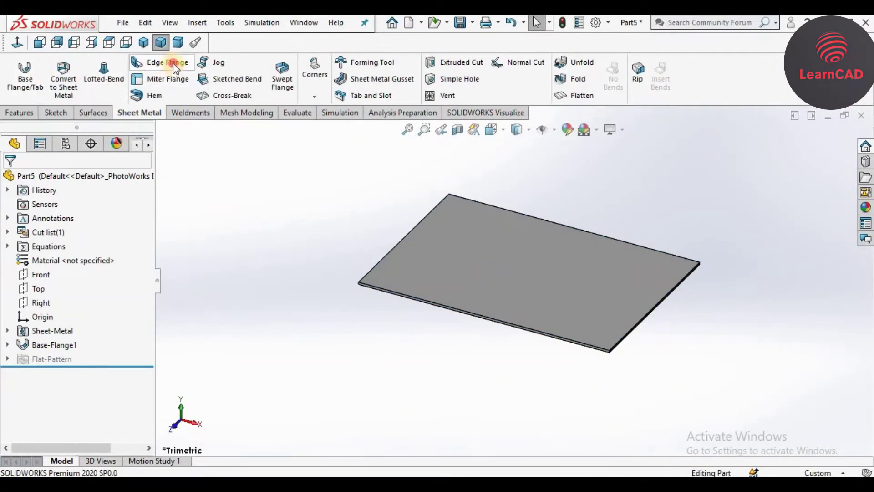
Raise 22 mm edge flange walls on all four plate edges, then view isometric.
left_click(472, 315)
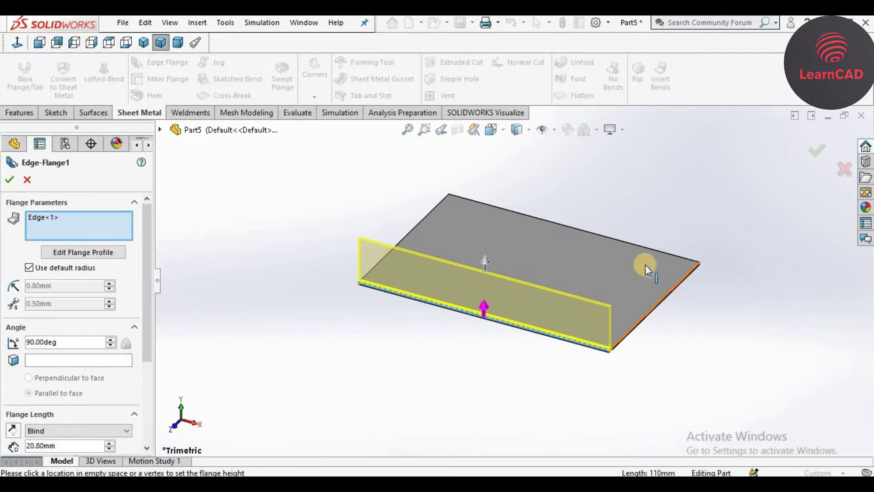
left_click(645, 264)
left_click(411, 230)
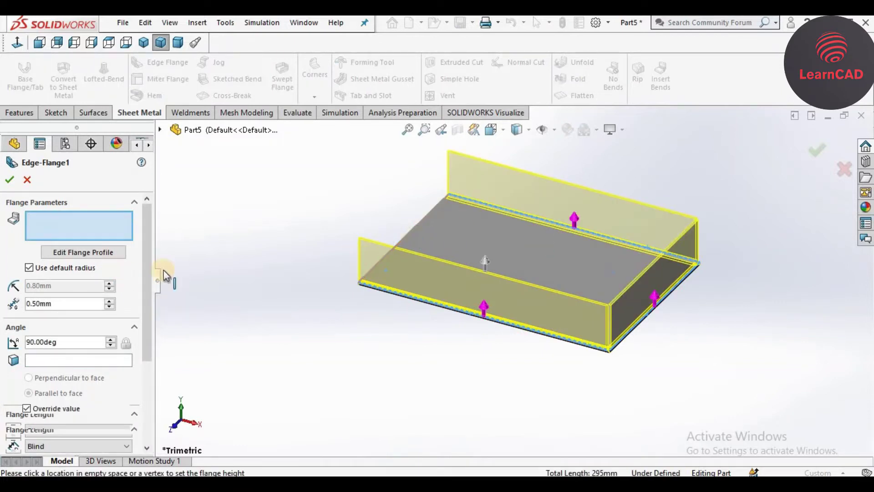
left_click_drag(147, 272, 146, 332)
double_click(80, 349)
type("22")
key("Return")
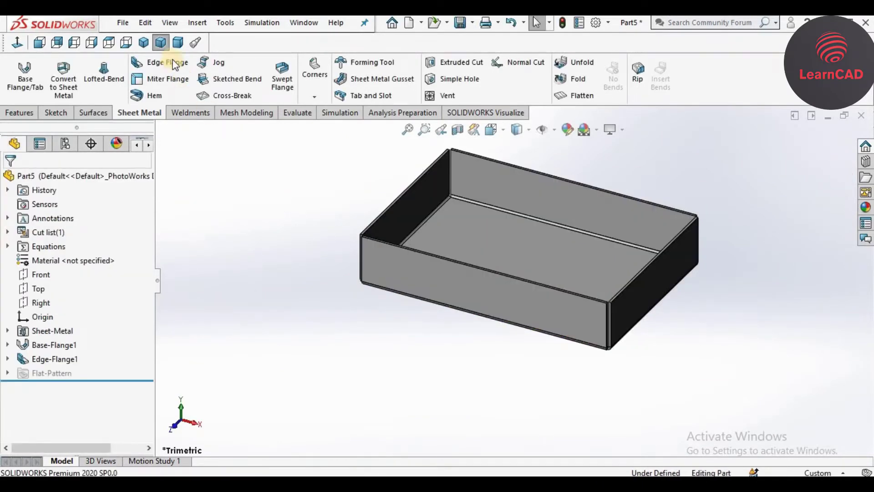
key("ctrl+7")
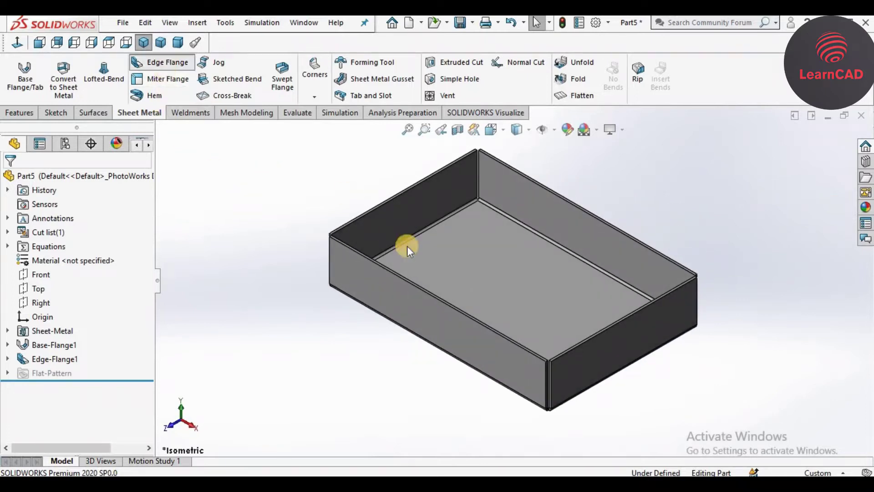
Add 25 mm outward edge flanges along the tray's four top edges.
left_click(357, 316)
left_click(624, 235)
left_click(394, 198)
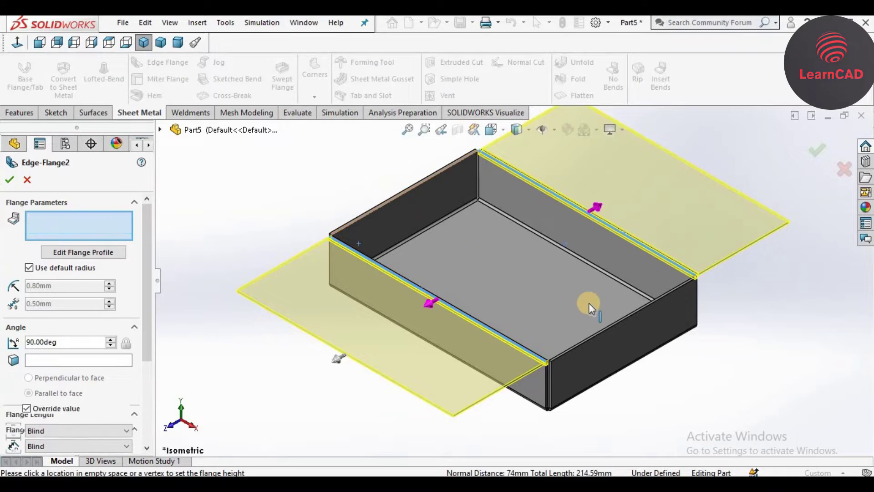
left_click(610, 325)
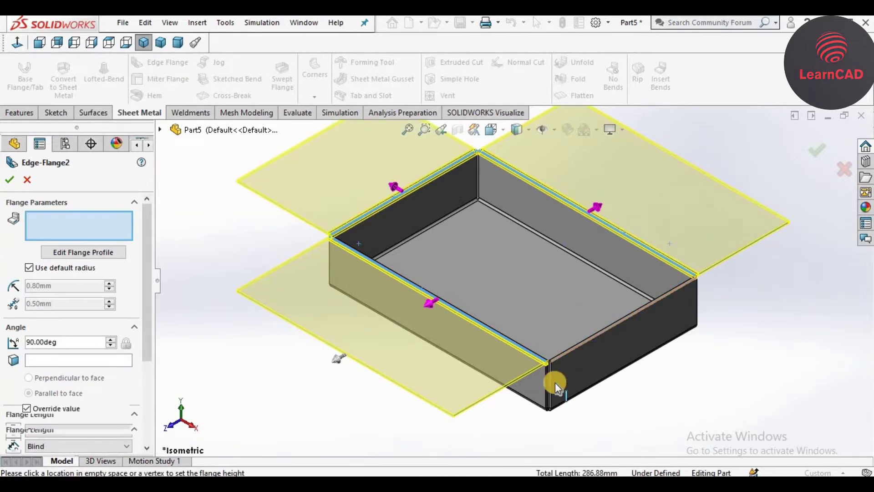
left_click(146, 368)
double_click(74, 373)
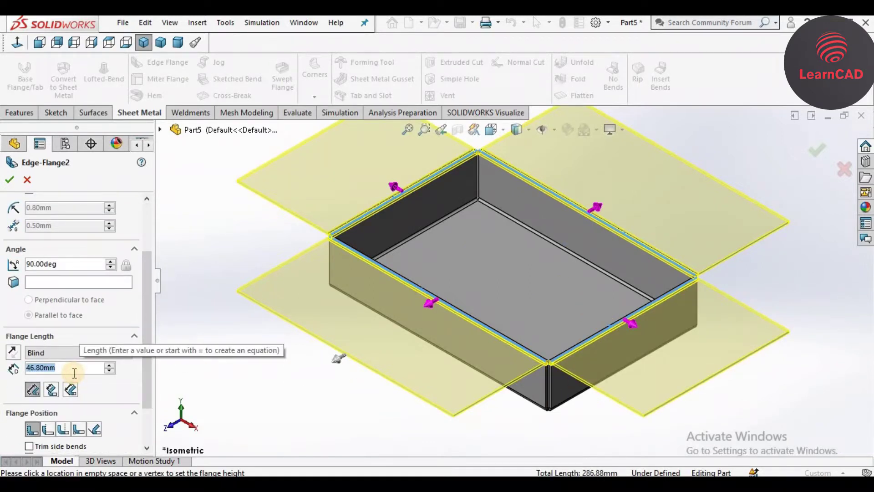
type("25")
key("Return")
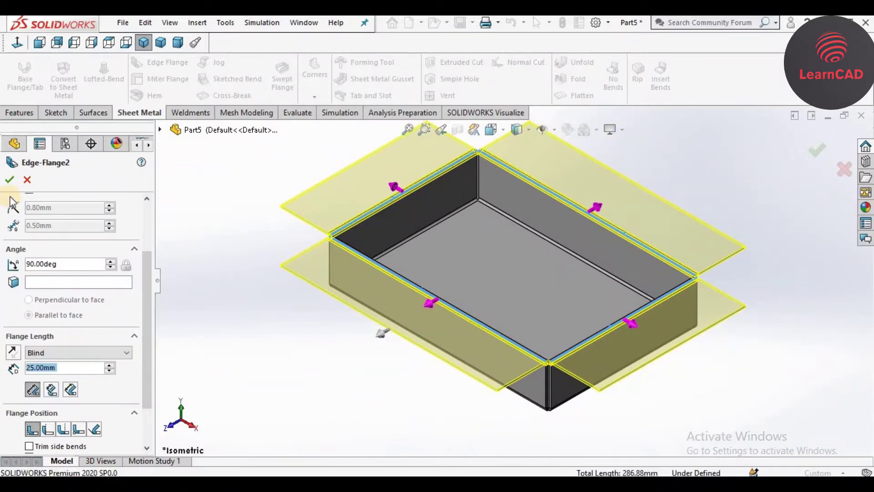
key("Return")
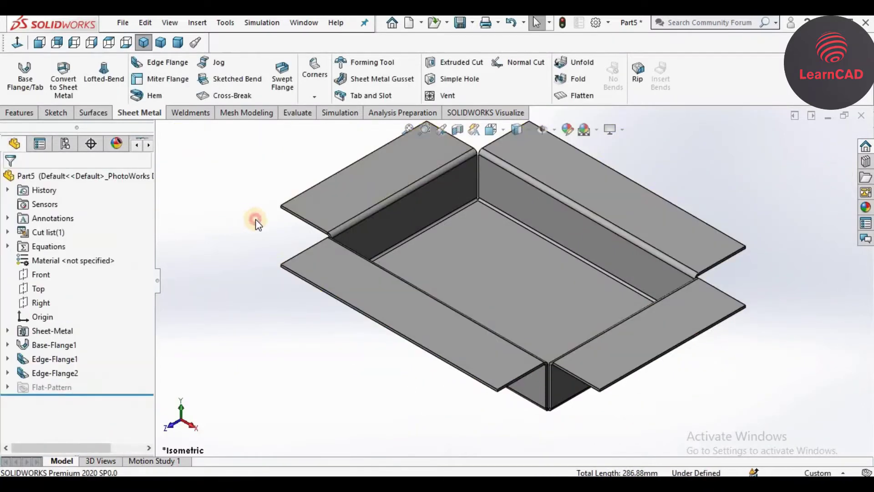
Edit flange profile Sketch28 and drag both ends inward to narrow it.
left_click(8, 373)
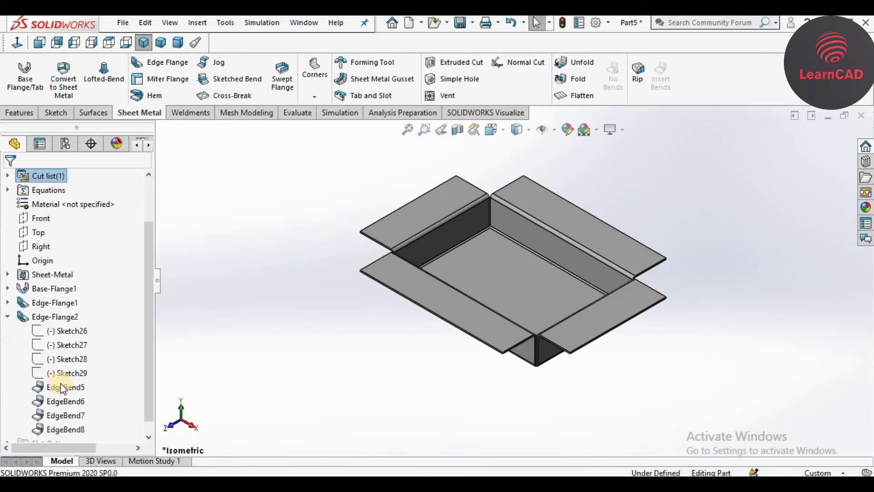
left_click(58, 331)
left_click(63, 346)
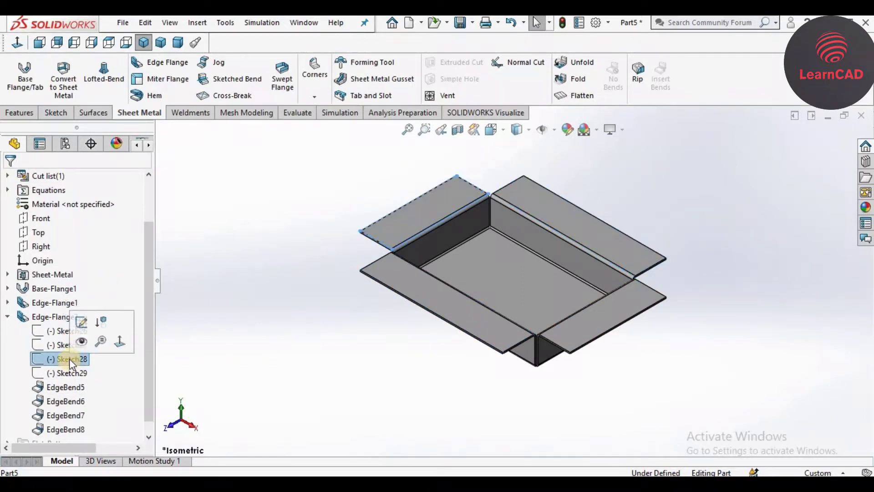
left_click(102, 323)
left_click(22, 48)
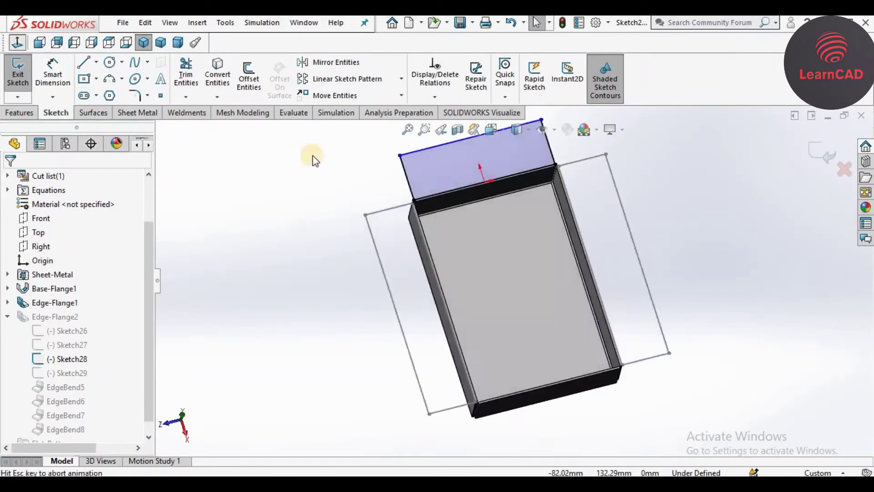
left_click_drag(326, 285, 381, 285)
left_click_drag(602, 285, 530, 288)
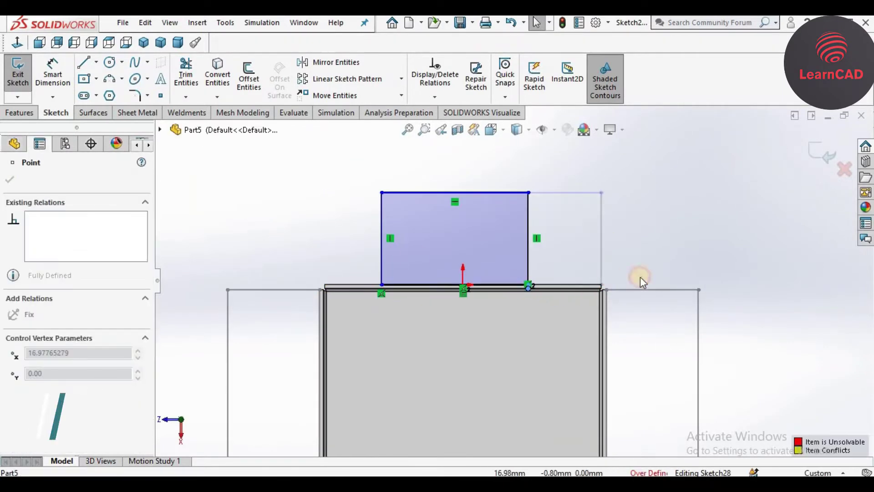
left_click(514, 252)
Dimension the tab's left and right insets at 15 mm from the flange ends.
left_click(71, 80)
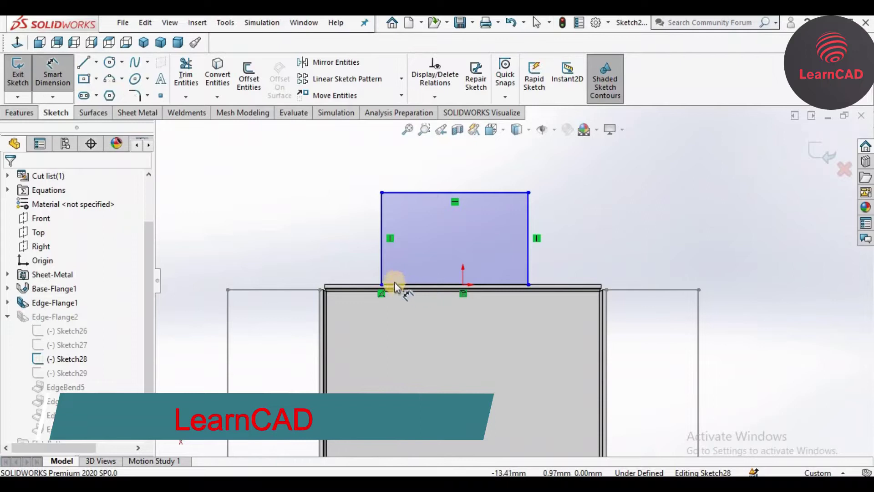
scroll(394, 282, "down", 3)
left_click(369, 260)
scroll(272, 306, "down", 1)
left_click(275, 296)
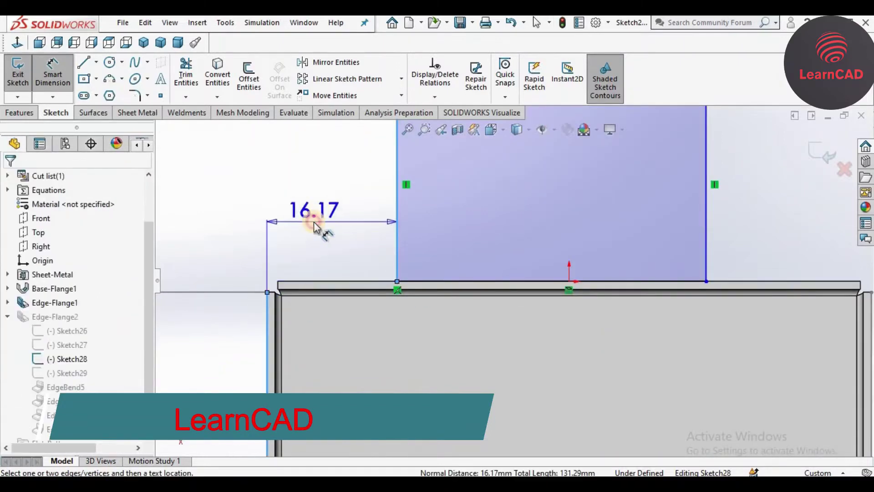
left_click(327, 220)
type("15")
key("Return")
scroll(515, 282, "down", 2)
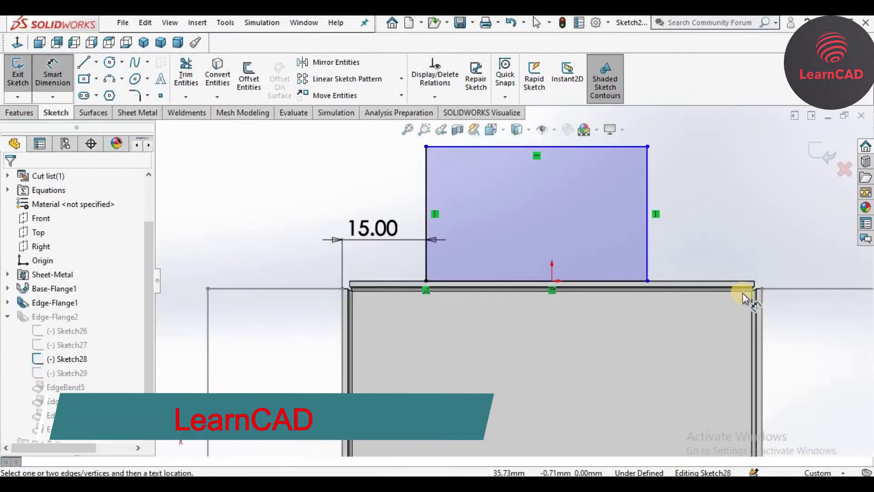
left_click(597, 259)
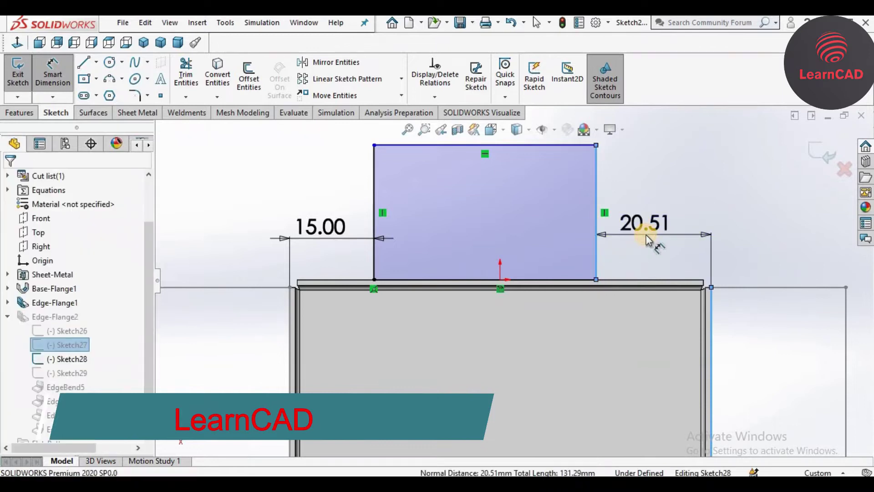
left_click(660, 242)
type("15")
key("Return")
key("Return")
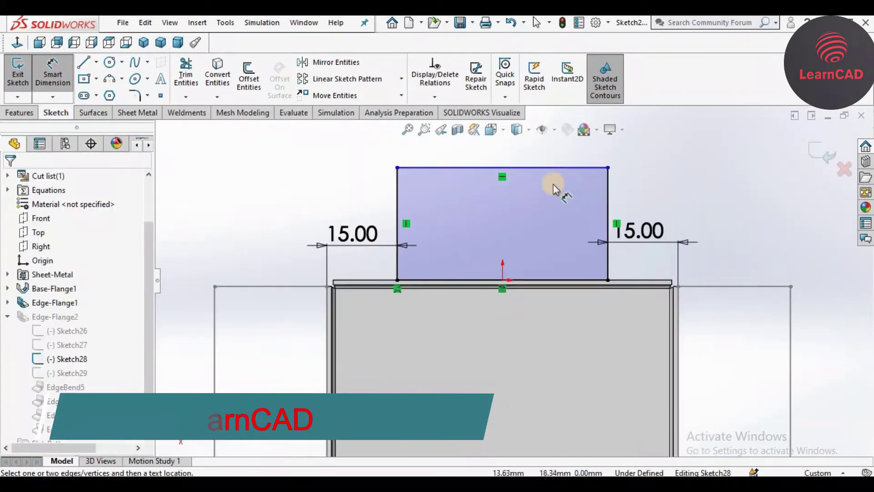
Draw two circles on the tab and align their centres horizontally.
left_click(109, 61)
left_click(446, 223)
left_click(446, 238)
left_click(543, 217)
left_click(531, 244)
key("Escape")
left_click(445, 223)
left_click(544, 216, "ctrl")
left_click(504, 166)
key("Escape")
Size the first hole at Ø5.50 and make both holes equal.
left_click(53, 73)
left_click(460, 218)
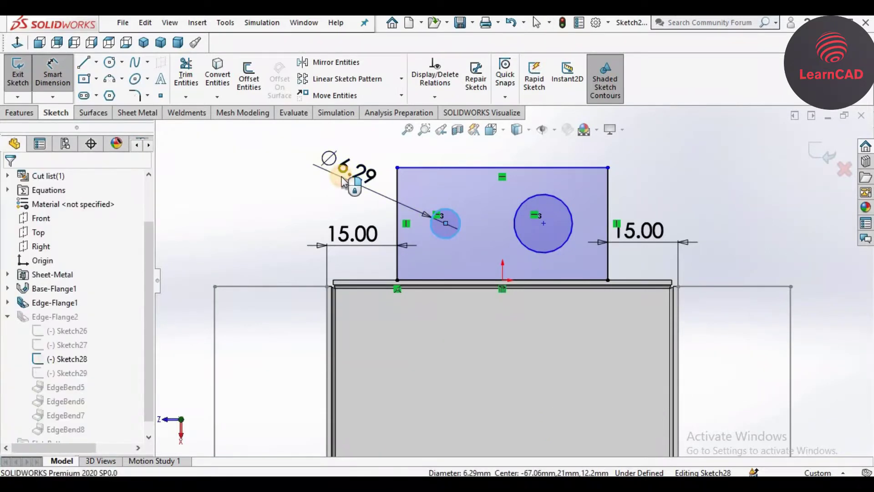
left_click(341, 177)
type("5.5")
key("Return")
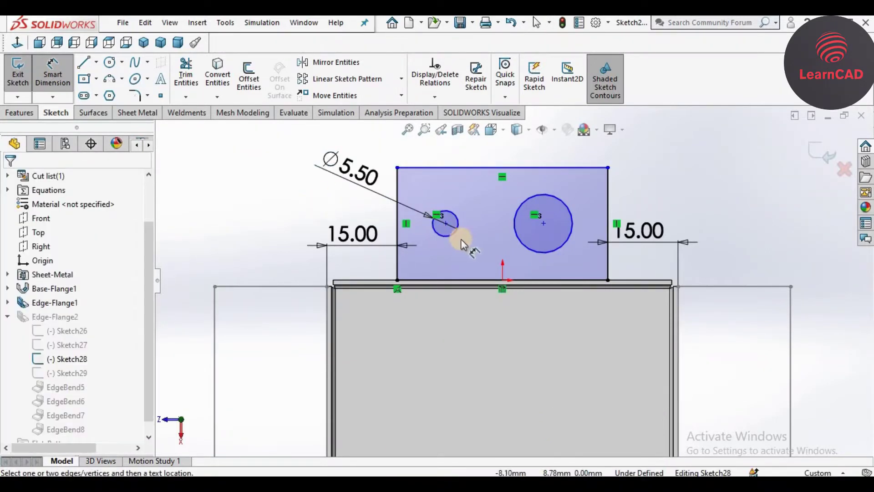
key("Escape")
left_click(458, 235)
left_click(570, 239, "ctrl")
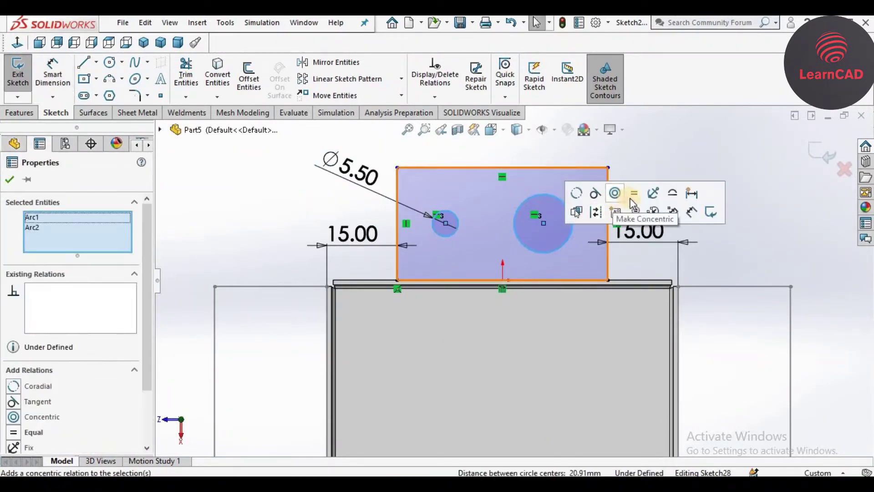
left_click(637, 211)
left_click(726, 175)
Place each hole 12.00 mm from its side of the tab.
left_click(53, 73)
left_click(400, 228)
left_click(448, 236)
key("z")
left_click(405, 172)
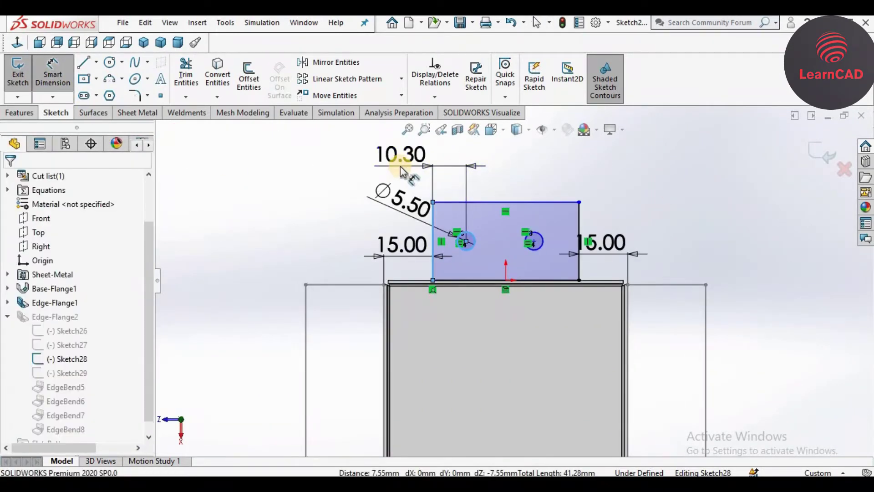
type("12")
key("Return")
left_click(579, 225)
left_click(546, 246)
left_click(626, 177)
type("12")
key("Return")
Dimension the holes 15.00 mm below the top and the tab height 24.00 mm.
left_click(548, 246)
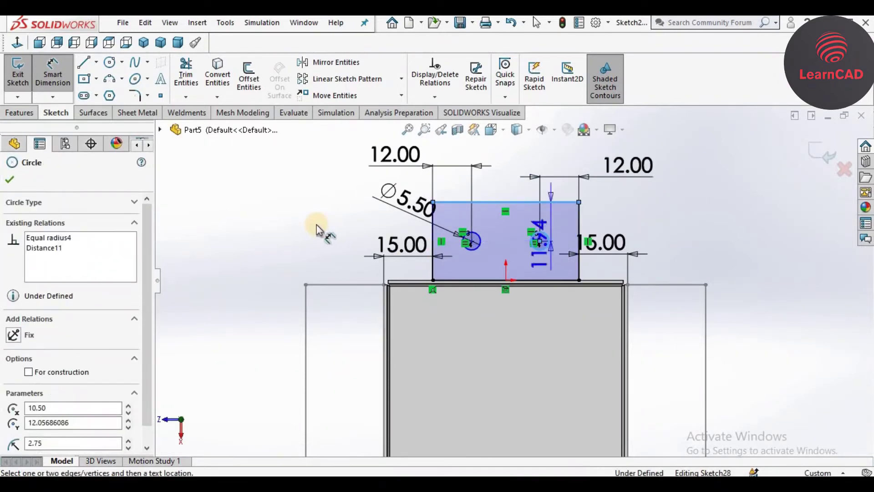
left_click(284, 178)
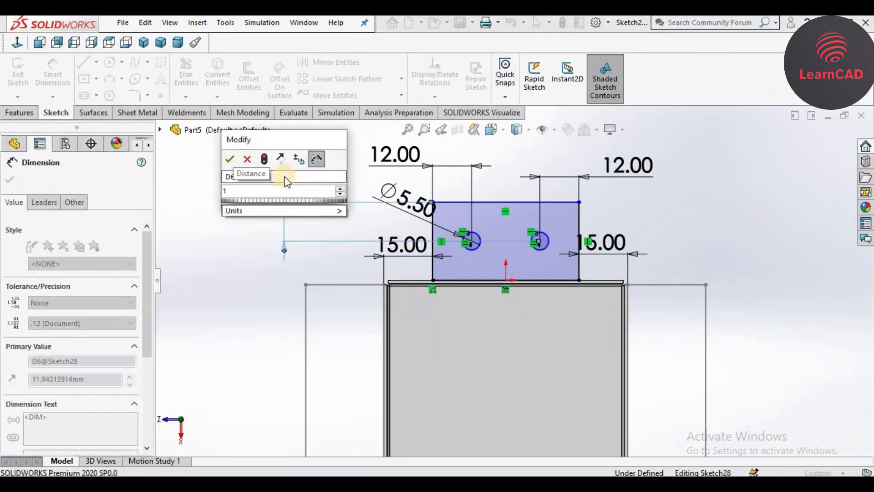
type("15")
key("Return")
left_click(579, 227)
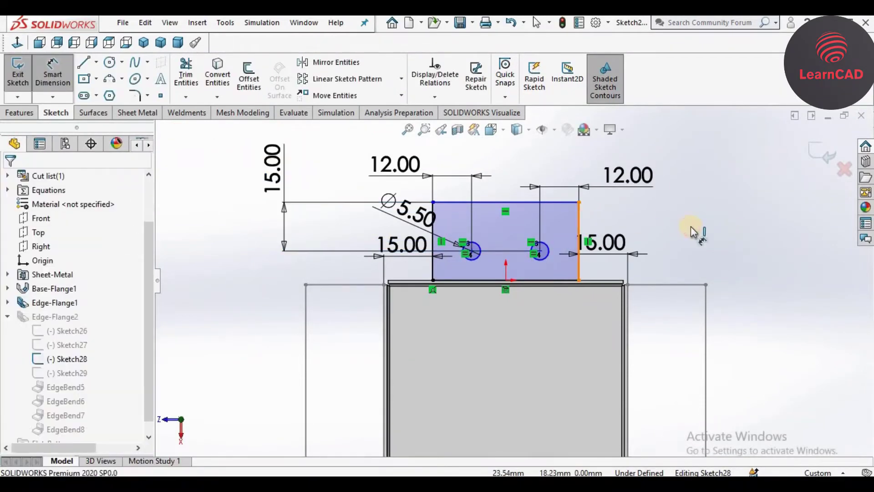
left_click(695, 236)
key("Return")
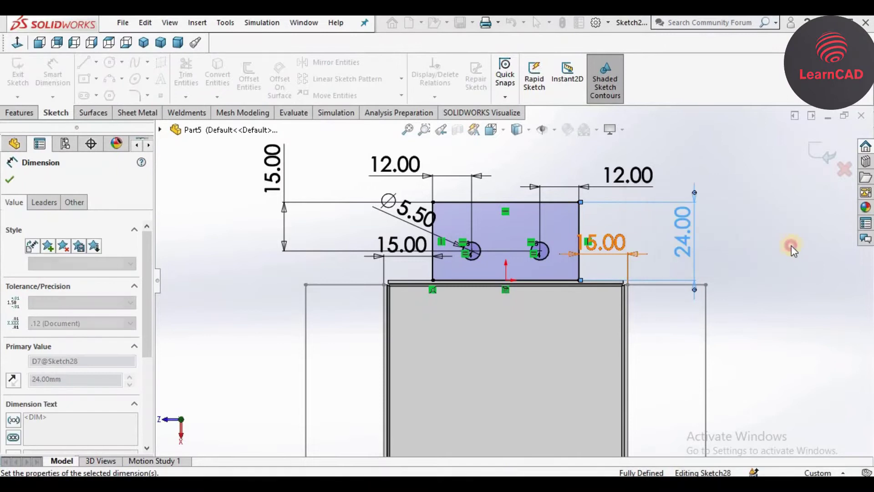
left_click(791, 244)
left_click(134, 95)
scroll(392, 215, "down", 3)
Round the tab's top two corners with R8.00 sketch fillets and exit the sketch.
scroll(392, 215, "down", 3)
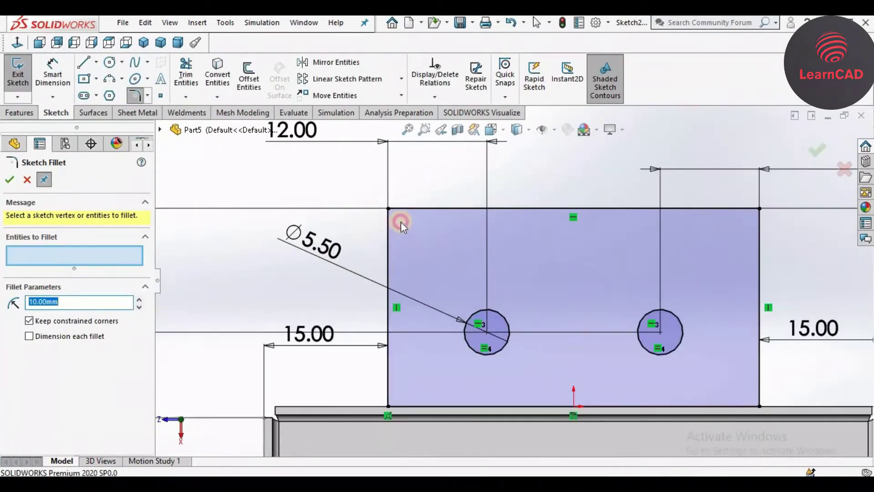
left_click(389, 223)
left_click(581, 220)
left_click(750, 236)
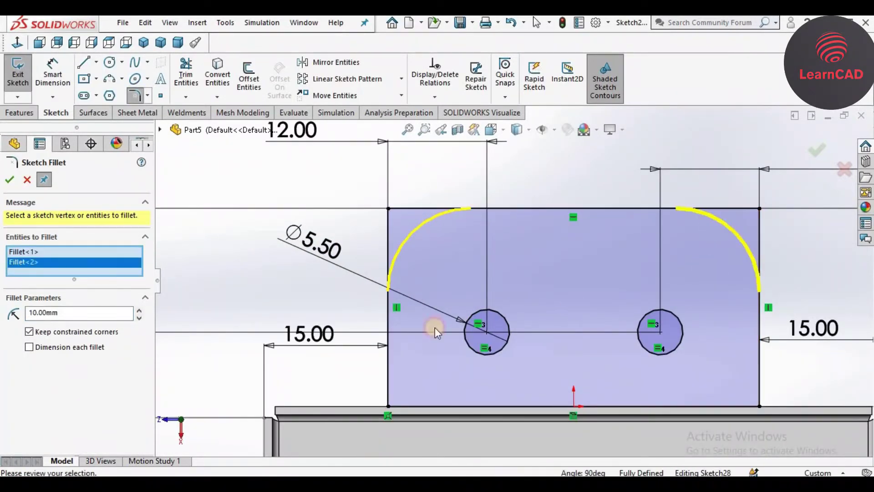
scroll(446, 276, "up", 1)
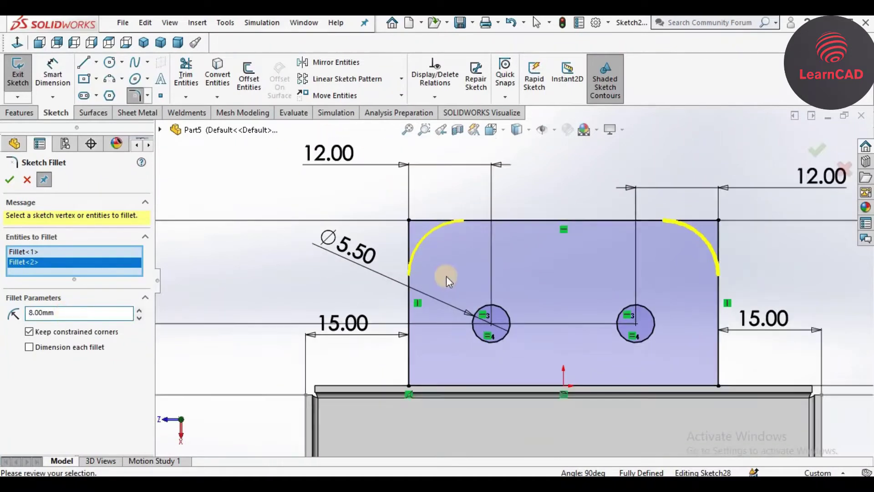
scroll(487, 276, "up", 3)
scroll(619, 325, "up", 1)
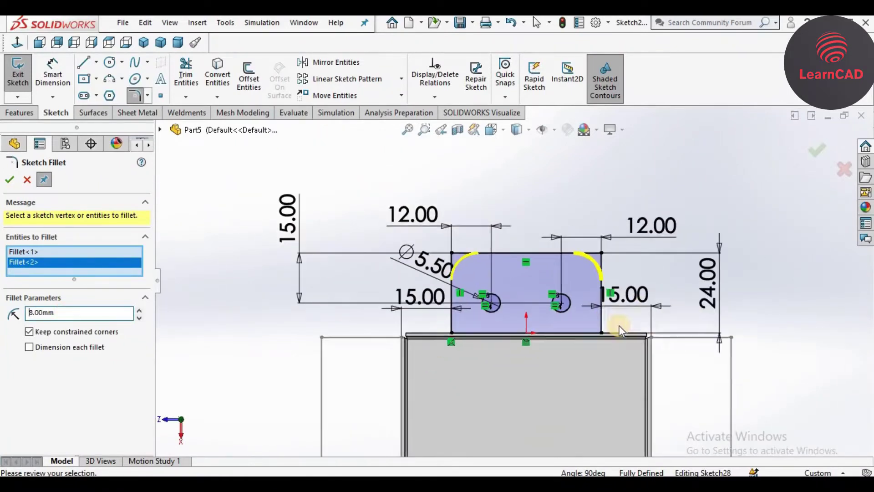
scroll(605, 301, "down", 1)
scroll(474, 276, "up", 1)
scroll(458, 264, "down", 1)
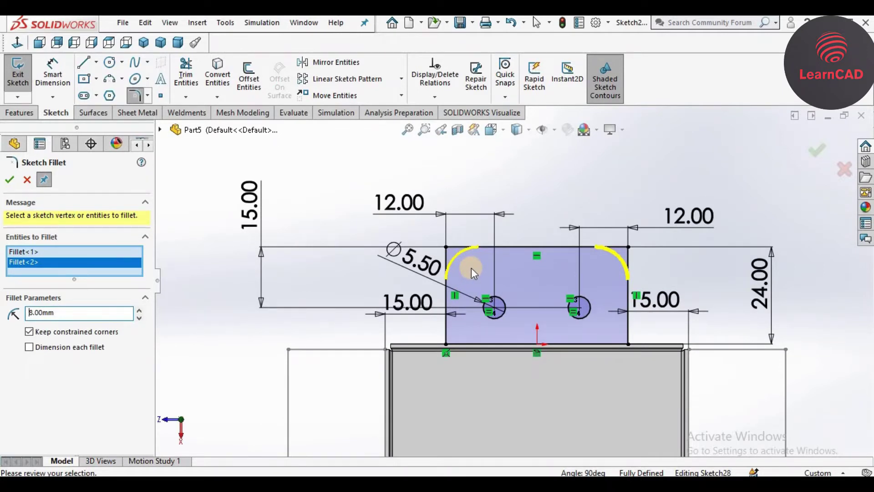
right_click(331, 213)
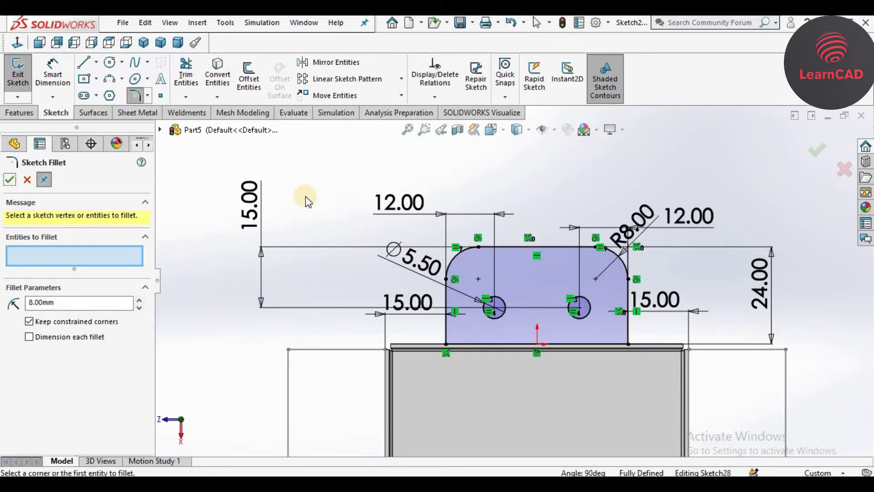
left_click(10, 180)
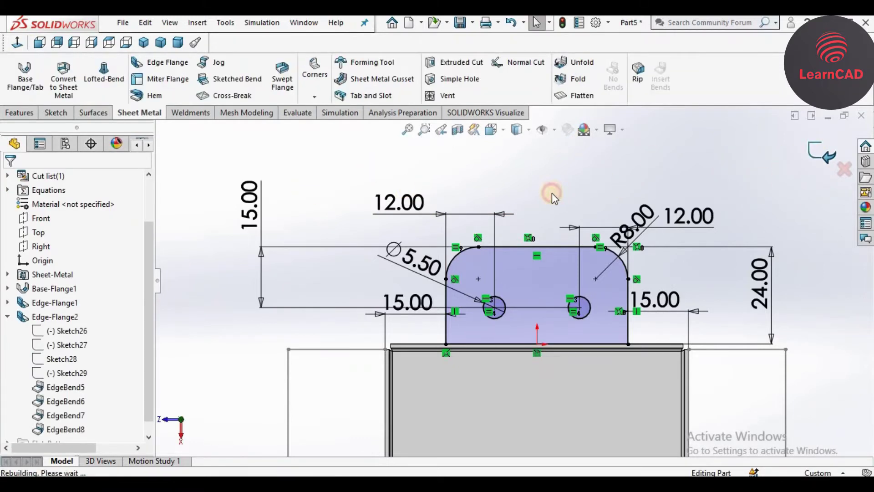
Edit Sketch29 face-on and drag the rectangle's right corner onto the flange edge.
left_click(143, 43)
mouse_move(303, 211)
middle_mouse_down()
mouse_move(415, 288)
mouse_move(330, 286)
middle_mouse_up()
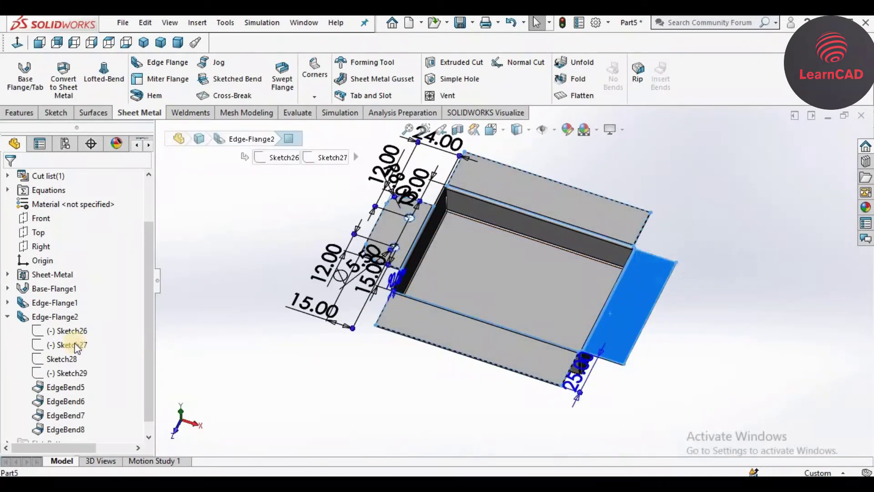
left_click(67, 371)
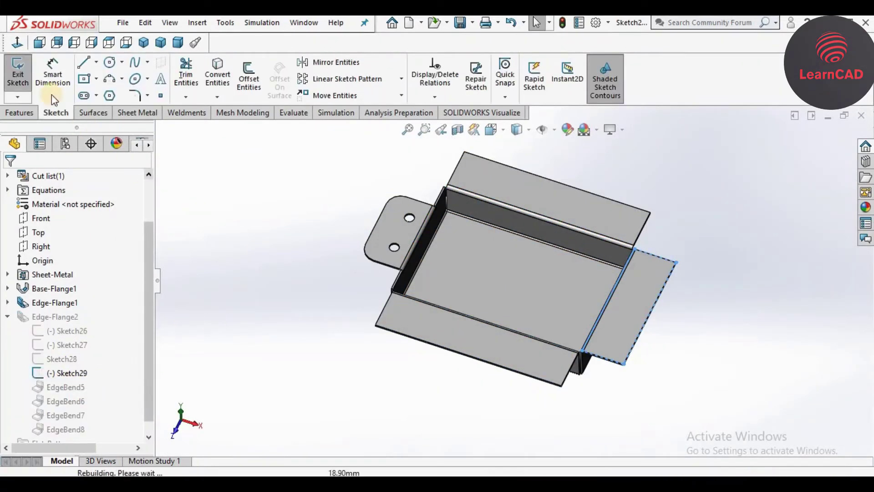
left_click(20, 45)
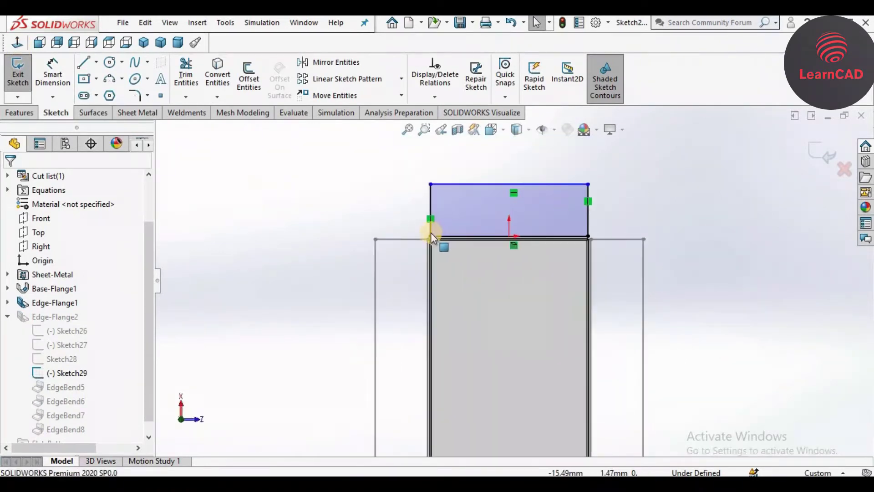
left_click(474, 237)
left_click(624, 239)
left_click_drag(624, 239, 588, 239)
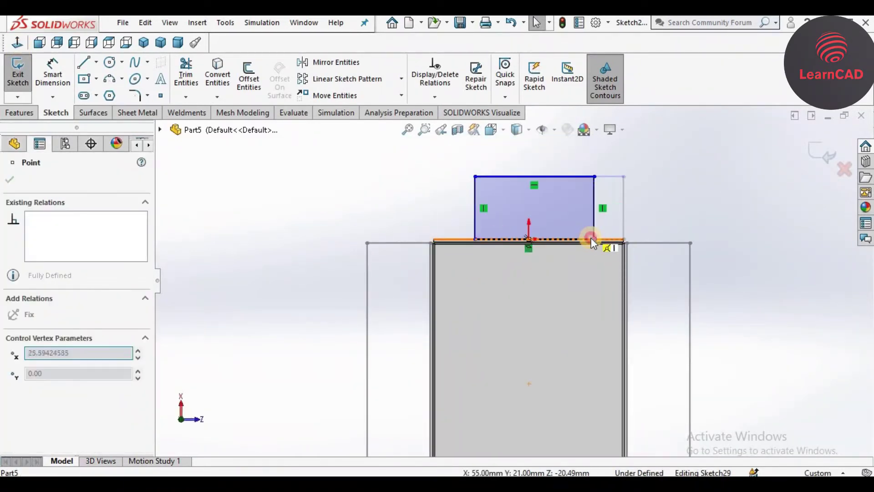
left_click(370, 201)
Dimension the Sketch29 tab height 24.00 mm and its left inset 15.00 mm.
left_click(72, 84)
left_click(474, 214)
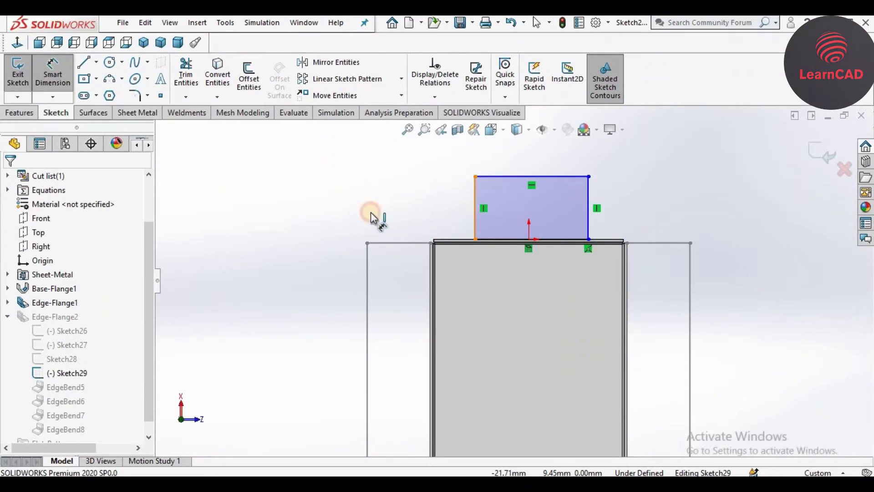
left_click(317, 229)
key("Return")
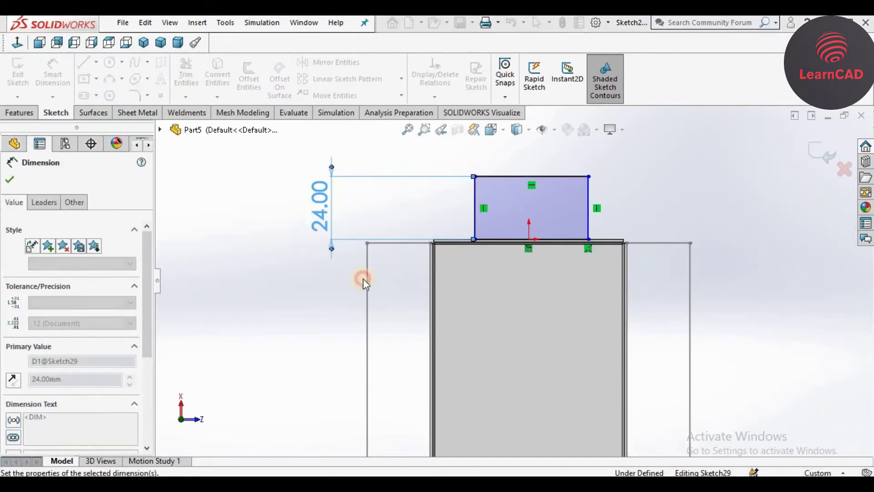
scroll(487, 251, "down", 2)
scroll(480, 228, "down", 1)
left_click(395, 255)
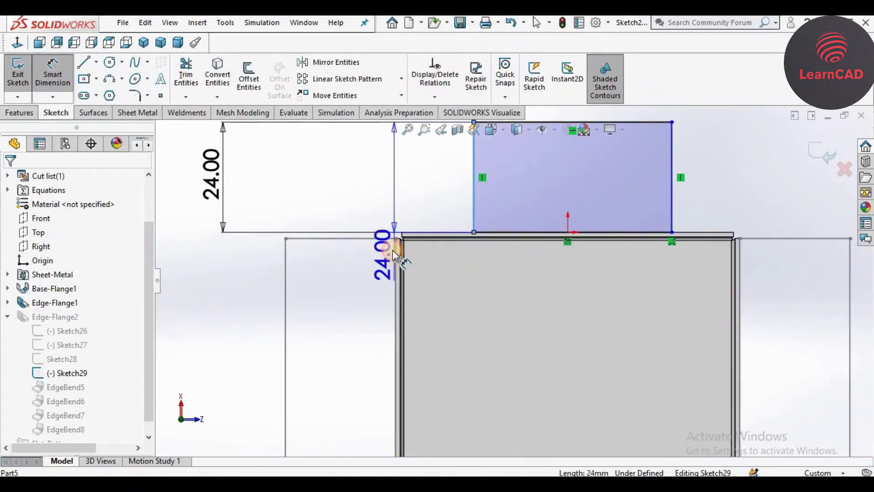
scroll(437, 207, "up", 2)
scroll(408, 205, "down", 1)
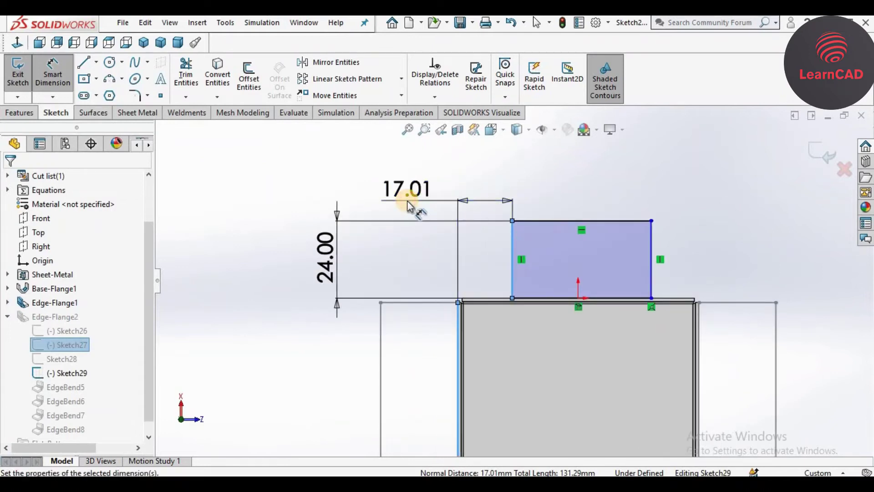
left_click(408, 205)
type("15")
key("Return")
Set the tab's right-side inset to 15 mm from the flange edge.
scroll(669, 309, "down", 2)
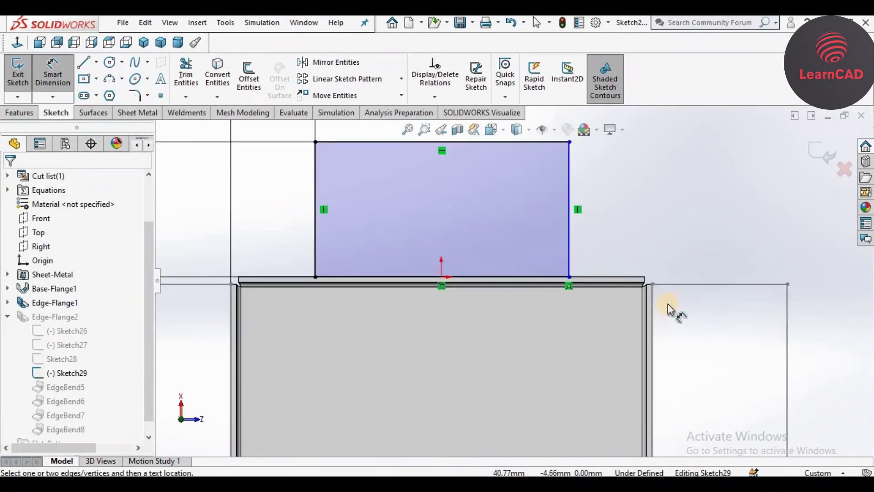
left_click(653, 309)
left_click(570, 241)
scroll(610, 235, "up", 2)
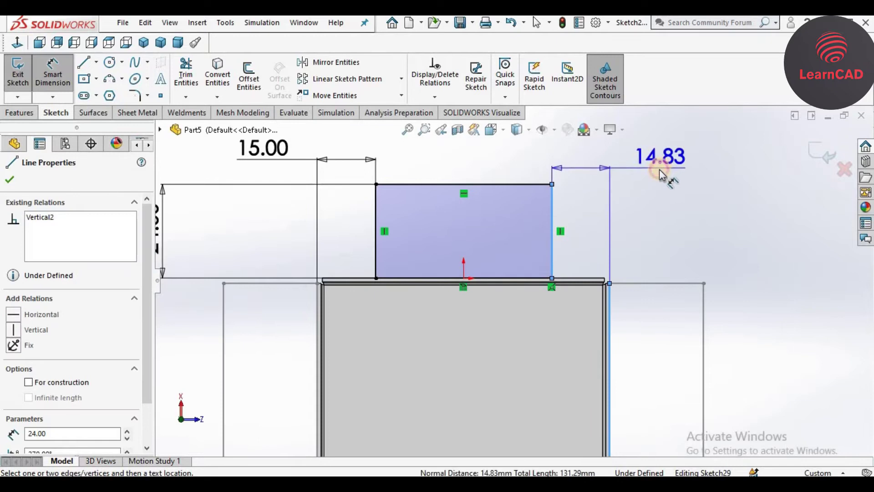
left_click(659, 169)
type("15")
key("Return")
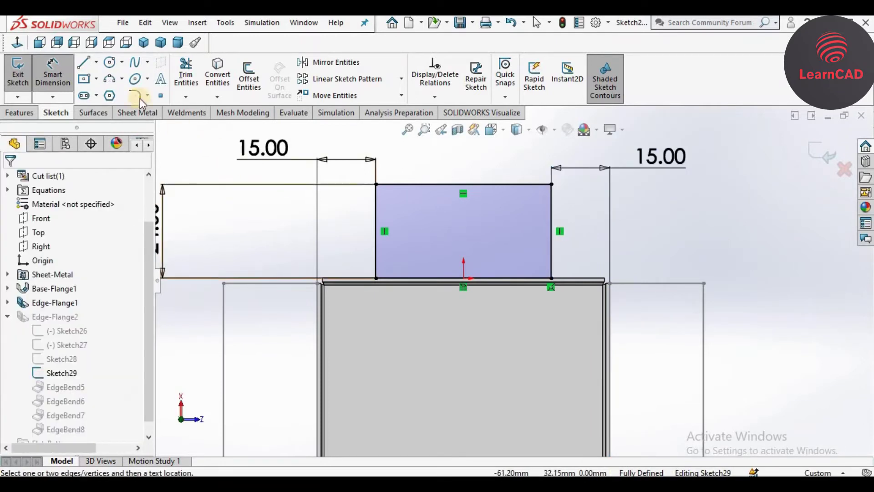
Round the tab's two top corners with 8 mm sketch fillets.
left_click(376, 184)
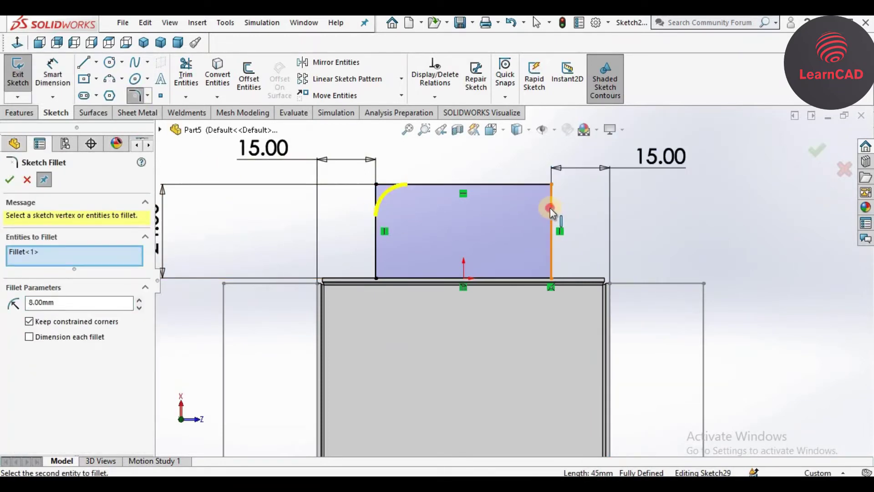
left_click(551, 207)
left_click(528, 184)
left_click(11, 180)
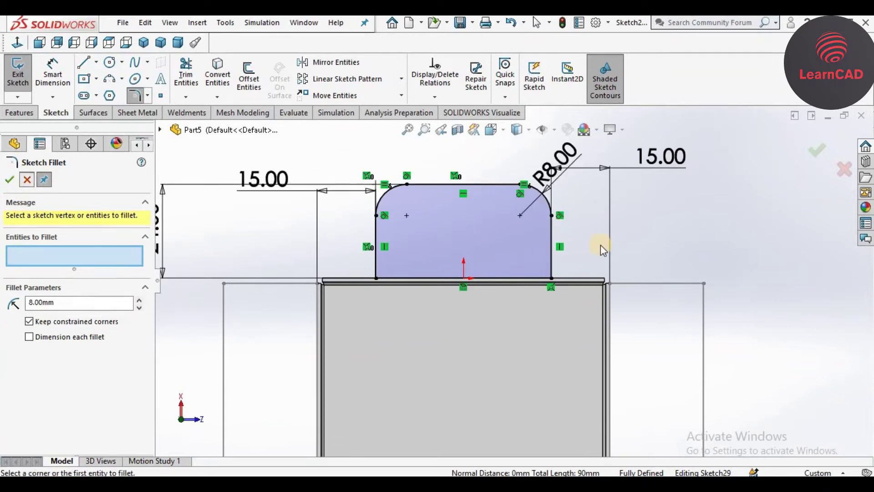
Draw two hole circles on the tab and make their centres horizontal.
left_click(109, 62)
left_click(411, 243)
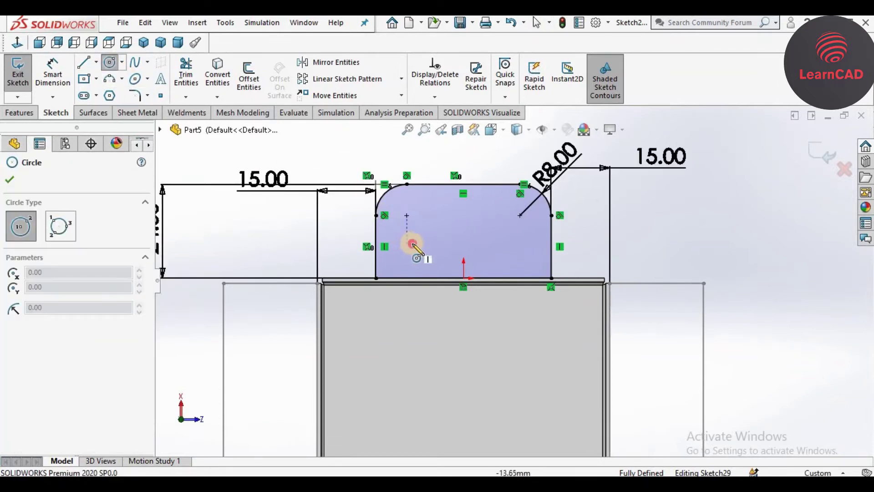
left_click(430, 243)
left_click(494, 243)
scroll(562, 246, "down", 2)
left_click(506, 255)
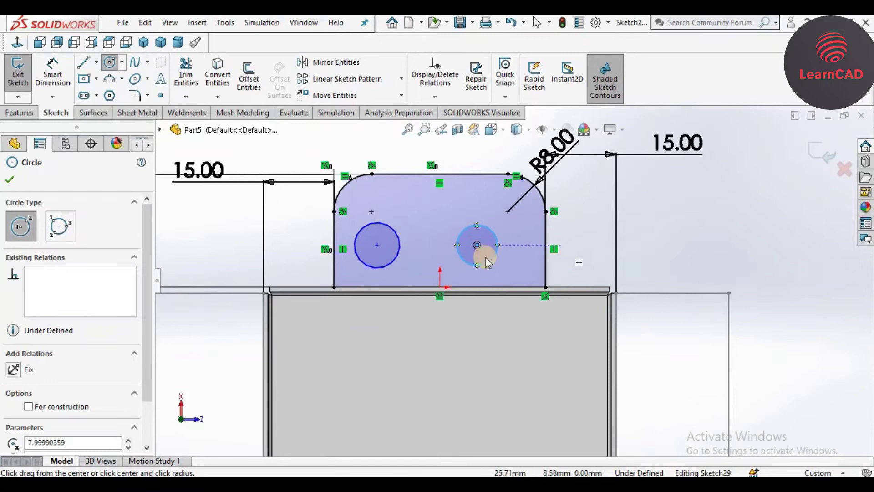
key("Escape")
left_click(377, 246)
left_click(476, 245, "ctrl")
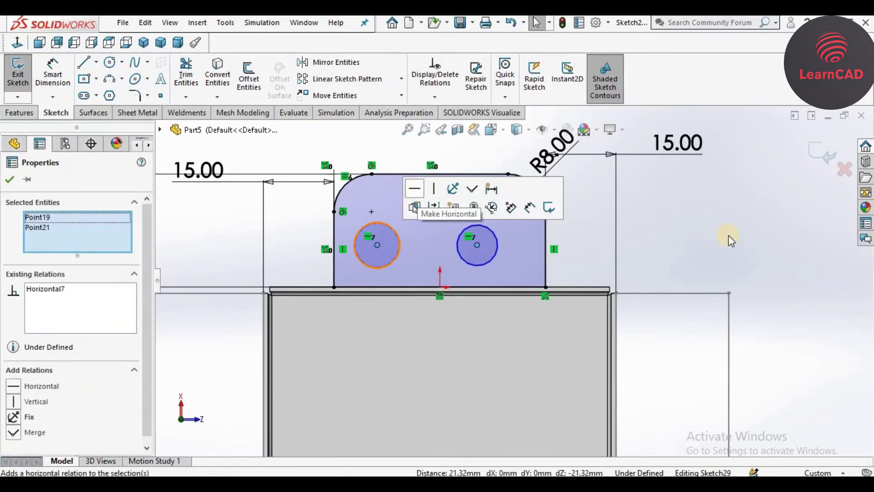
left_click(450, 188)
Dimension the left hole to a 5.5 mm diameter.
left_click(394, 263)
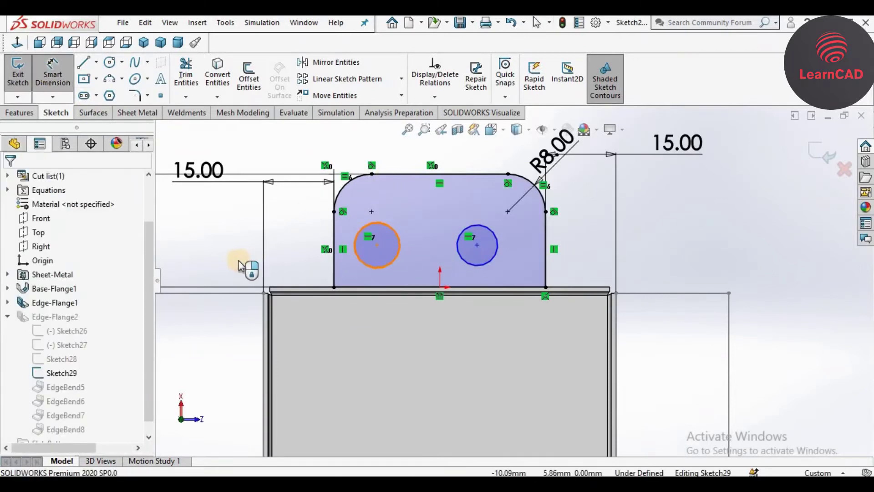
left_click(195, 328)
type("5.5")
key("Return")
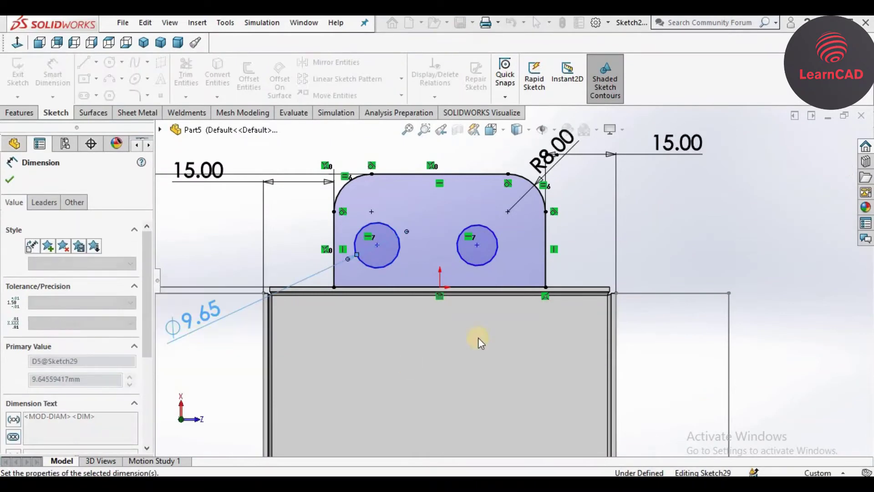
left_click(334, 236)
Place each hole 12 mm in from its nearest side edge of the tab.
left_click(377, 260)
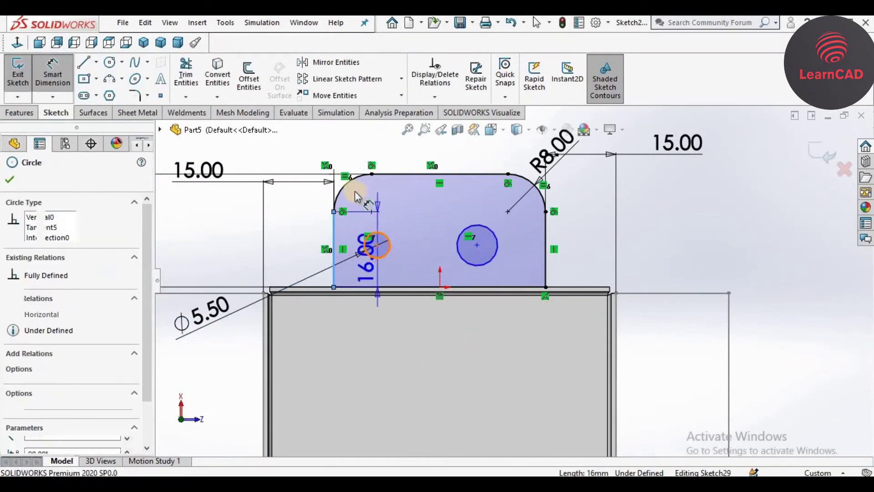
key("z")
left_click(332, 160)
type("12")
key("Return")
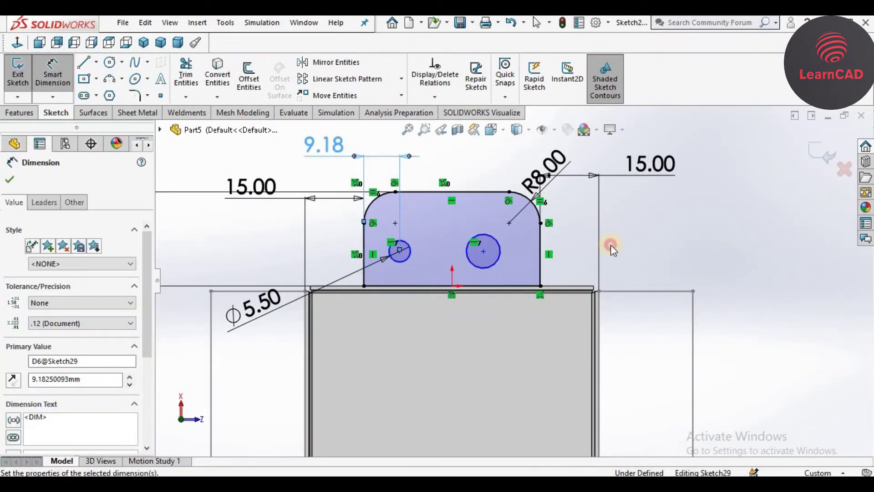
left_click(549, 254)
left_click(494, 250)
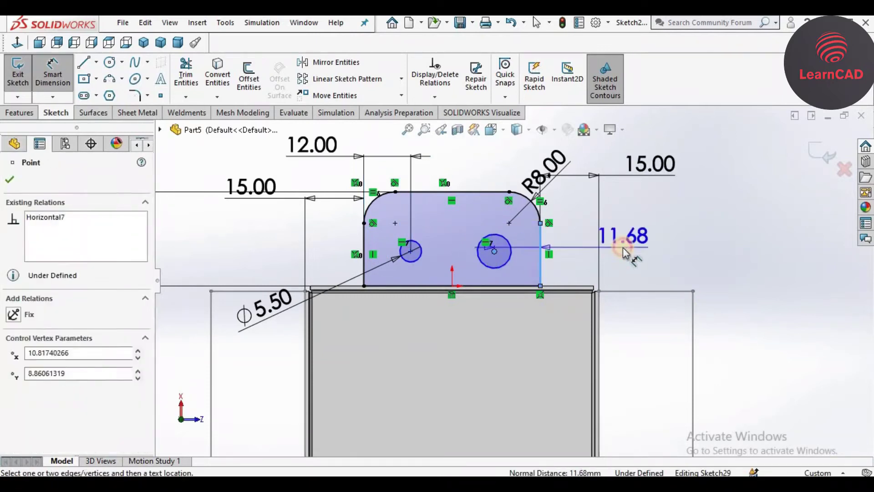
left_click(620, 248)
key("Return")
type("12")
key("Return")
Make both holes equal and dimension their distance below the tab's top edge.
right_click(713, 256)
left_click(733, 293)
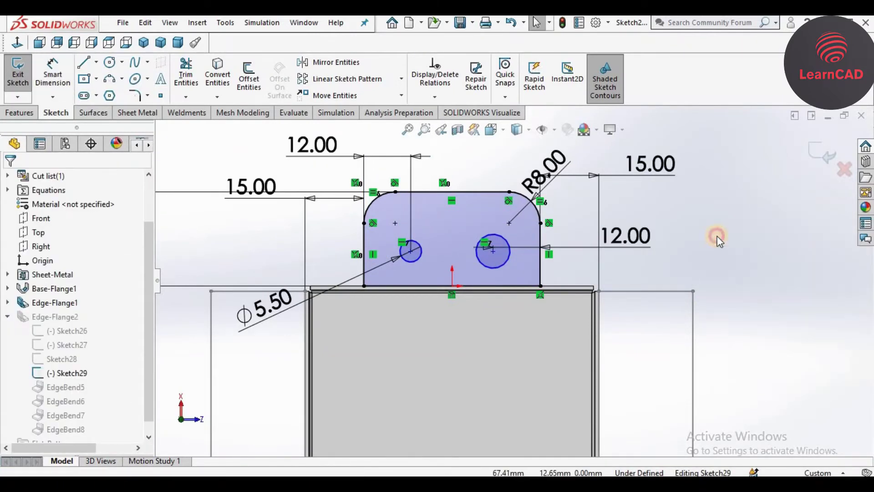
left_click(416, 264)
left_click(479, 233, "ctrl")
left_click(559, 224)
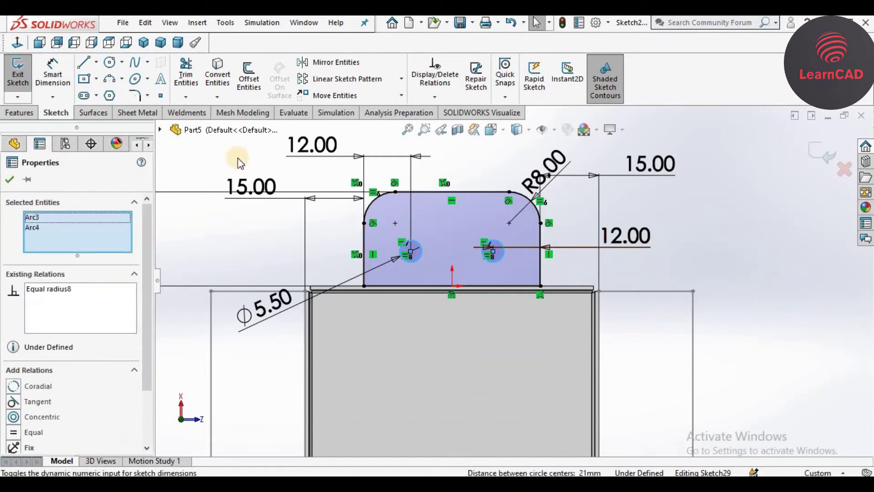
left_click(53, 73)
left_click(460, 192)
left_click(503, 249)
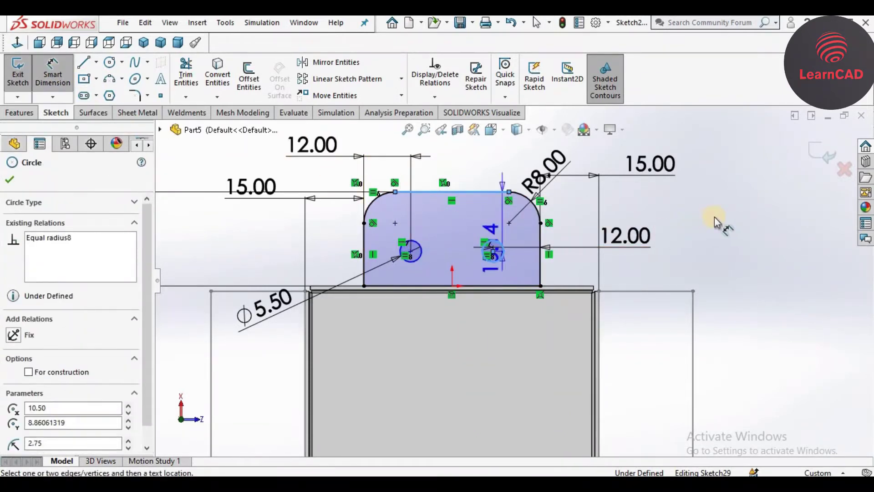
left_click(708, 218)
Confirm the 15 mm hole height to finish the flange, then view the box isometrically.
key("Return")
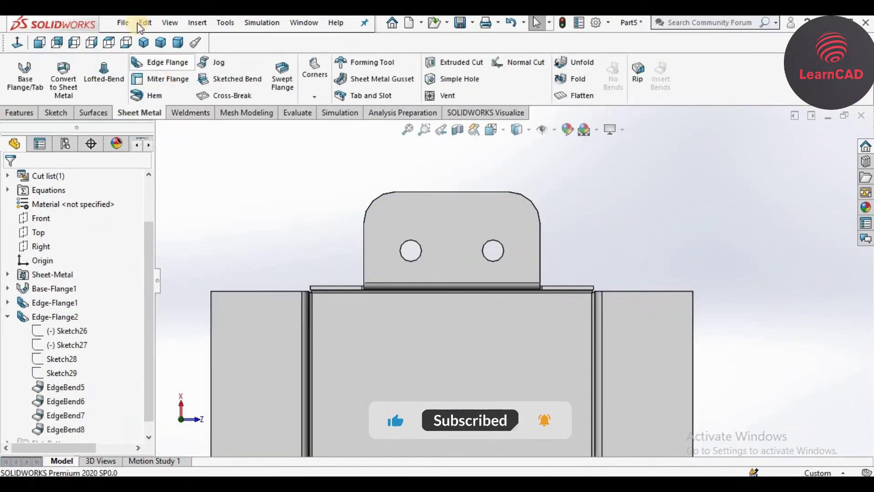
left_click(144, 43)
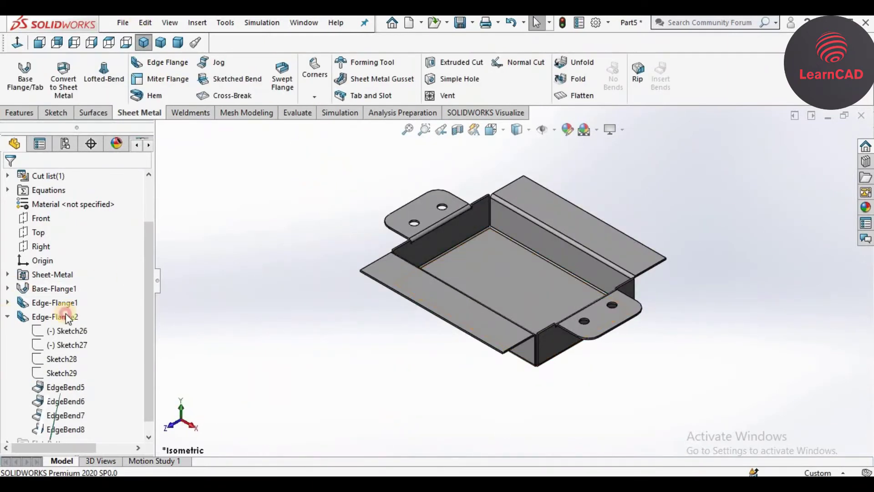
middle_click_drag(394, 311, 444, 351)
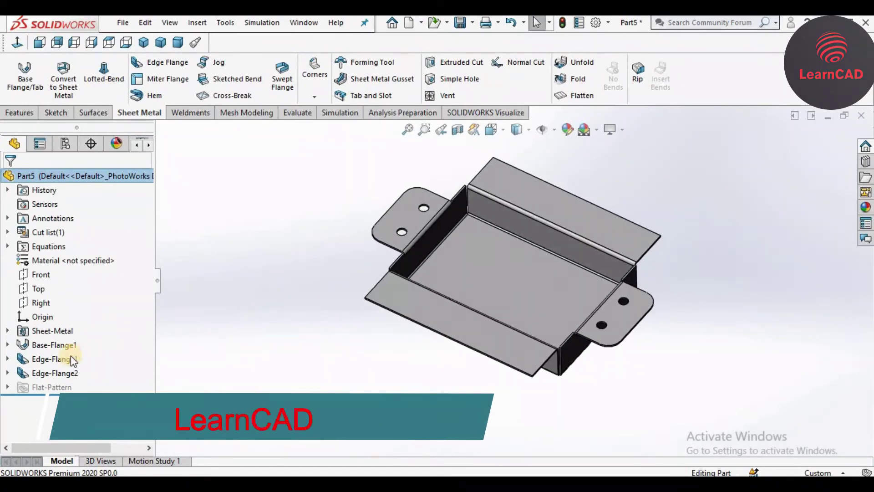
Apply a blue appearance colour to the Base-Flange1 feature.
left_click(58, 347)
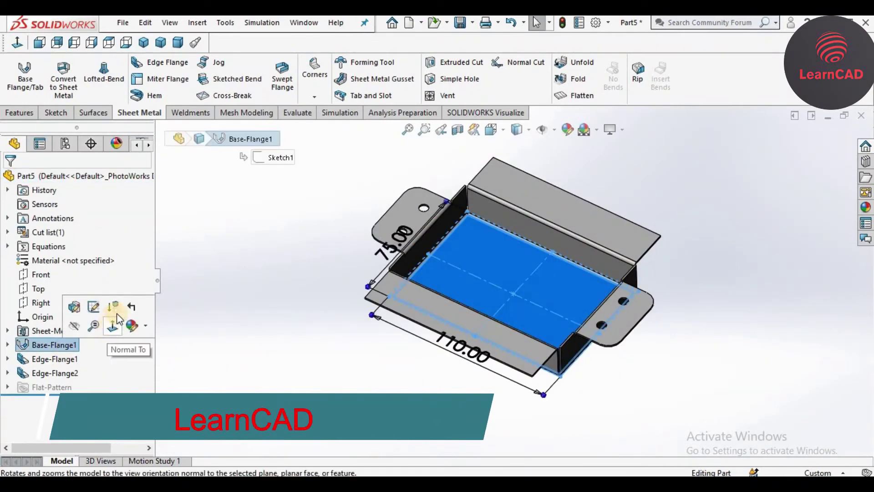
left_click(145, 326)
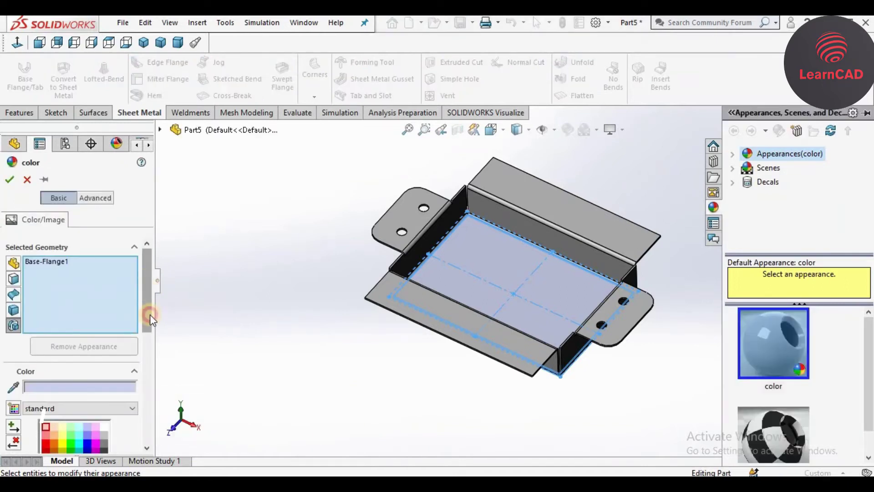
left_click(145, 328)
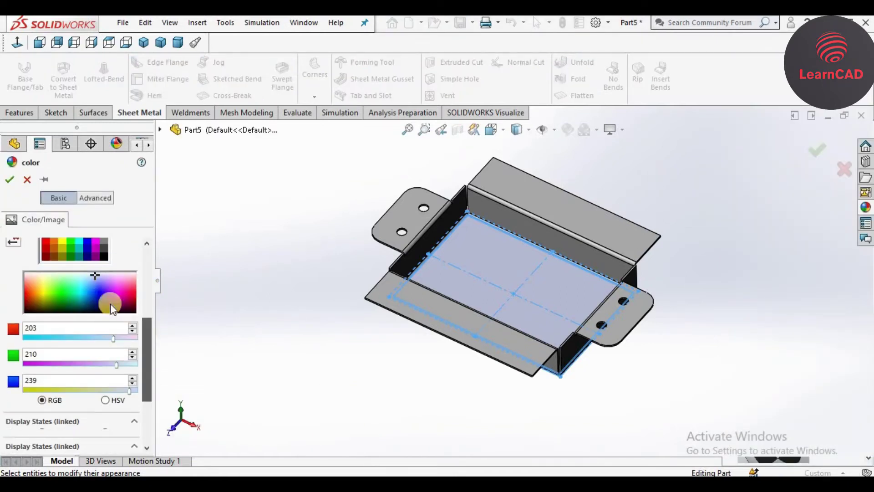
left_click(99, 286)
left_click(9, 179)
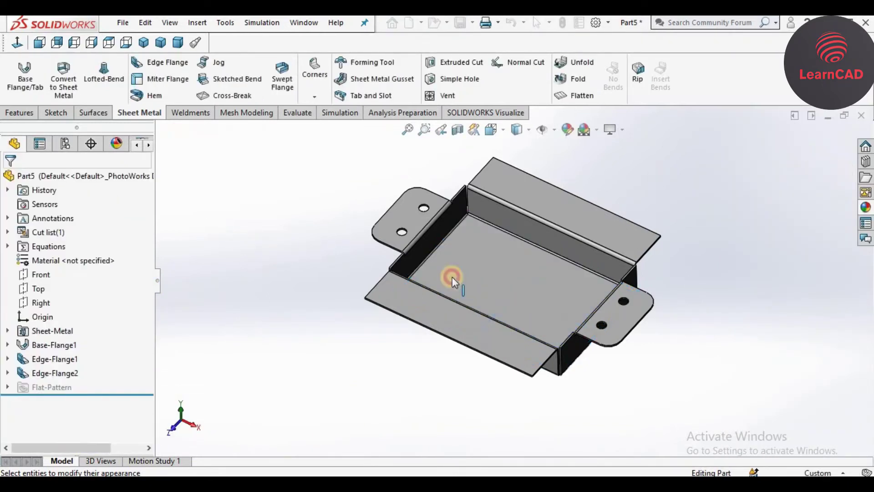
Recolour the entire part light blue (RGB 128, 128, 255) and orbit to check it.
left_click(515, 262)
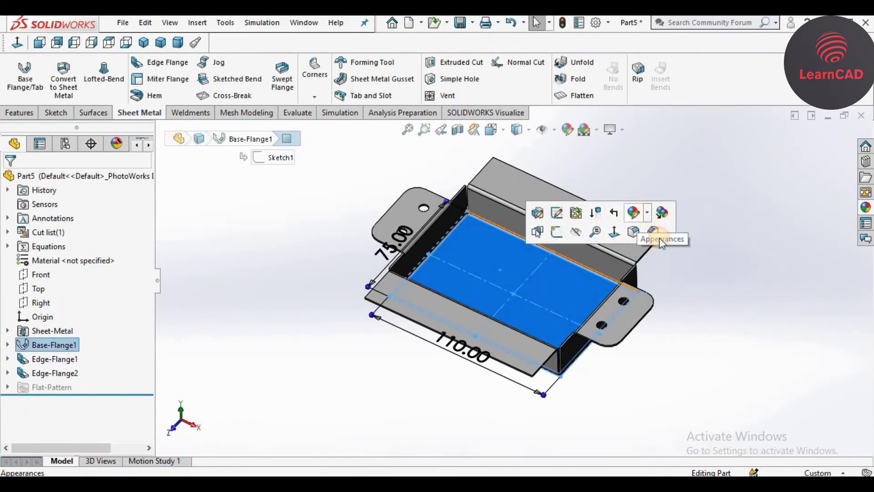
left_click(646, 212)
left_click(667, 286)
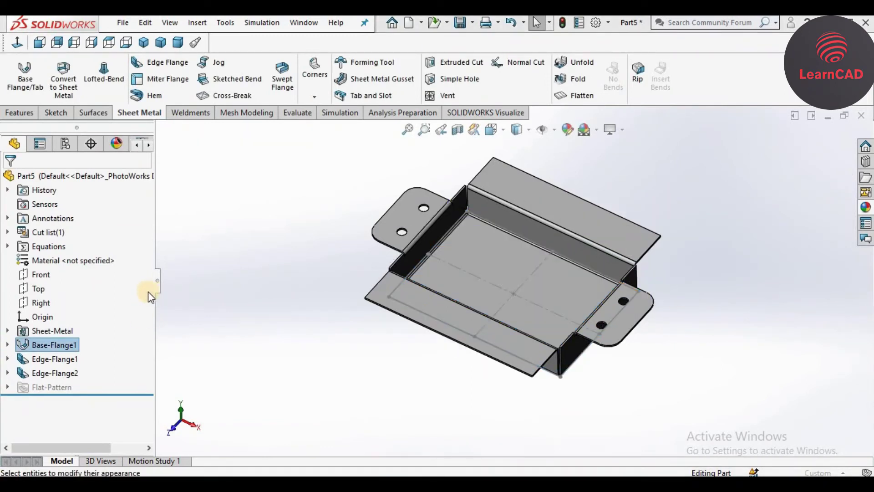
left_click(148, 342)
left_click(94, 296)
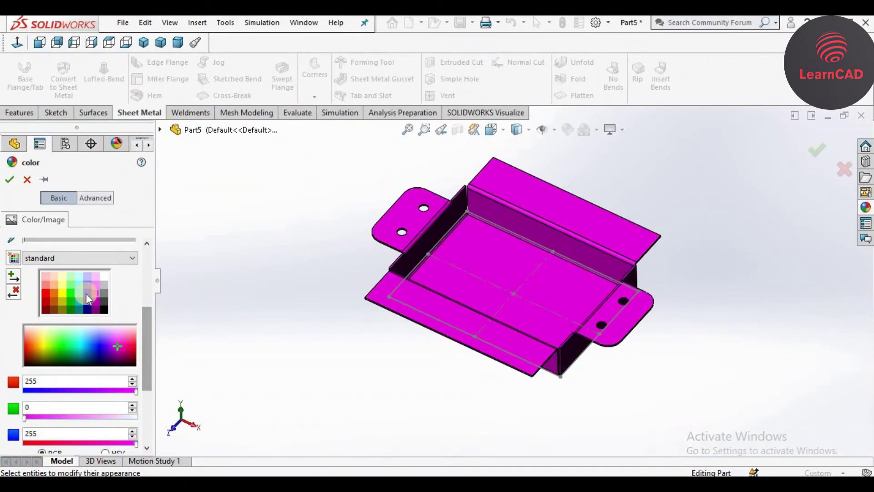
left_click(86, 286)
left_click(10, 178)
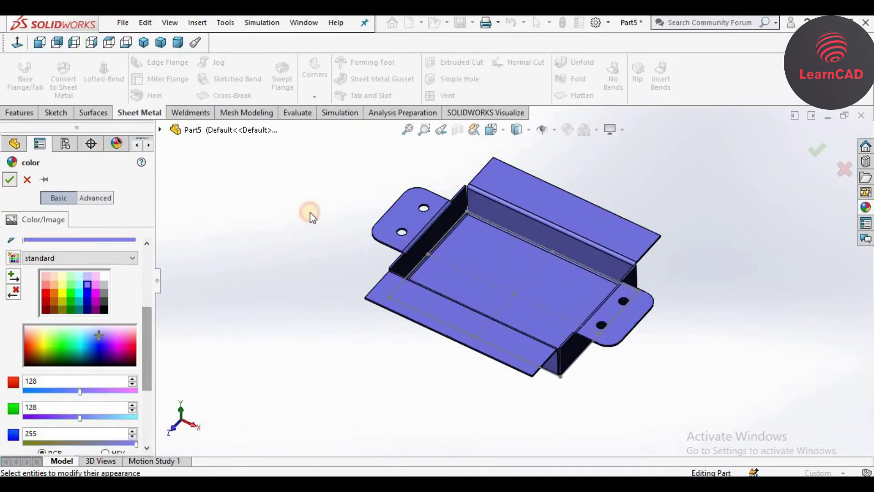
mouse_move(364, 218)
middle_mouse_down()
mouse_move(510, 306)
mouse_move(605, 235)
middle_mouse_up()
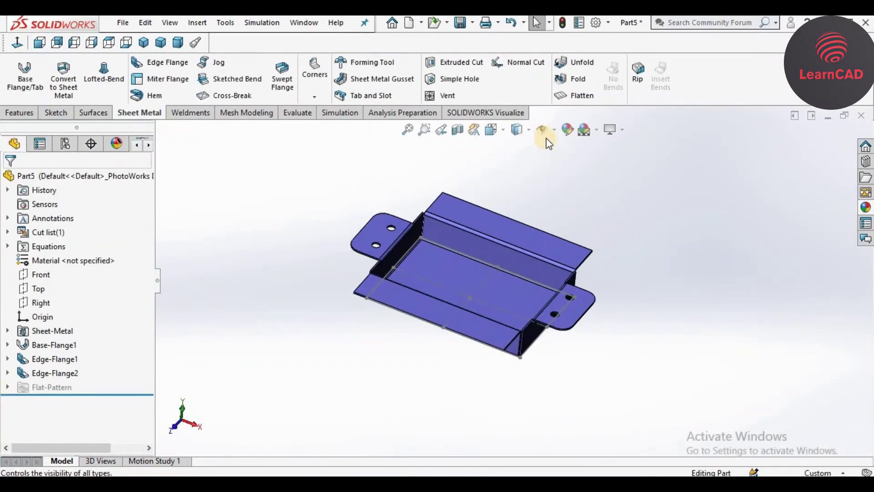
middle_click_drag(577, 275, 553, 239)
Start a fillet and select the four outer flange corner edges.
key("f")
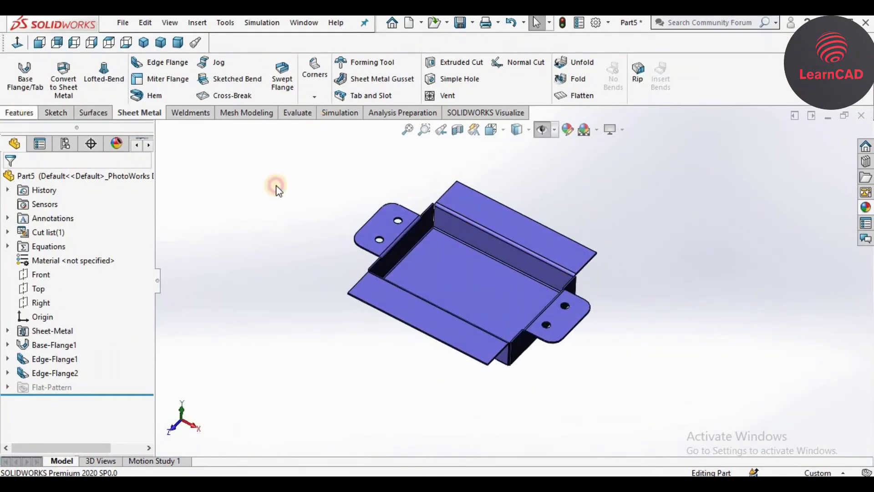
scroll(493, 345, "down", 5)
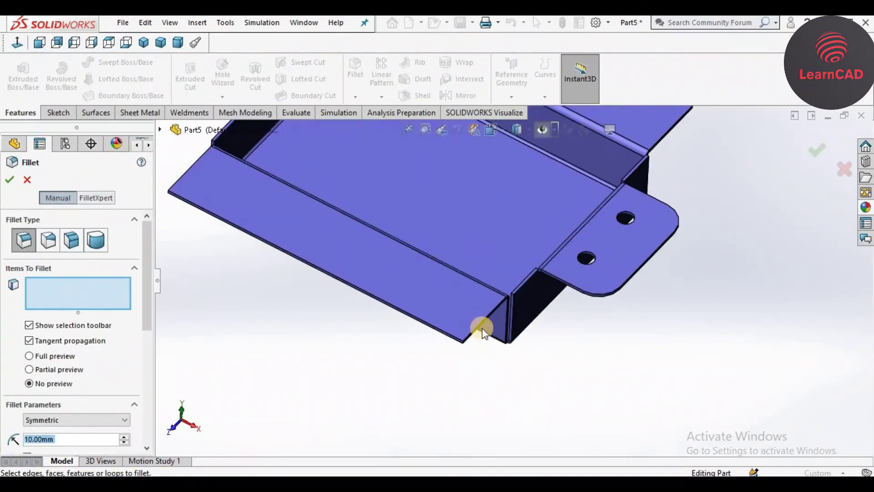
scroll(482, 328, "down", 3)
left_click(465, 335)
scroll(460, 310, "up", 3)
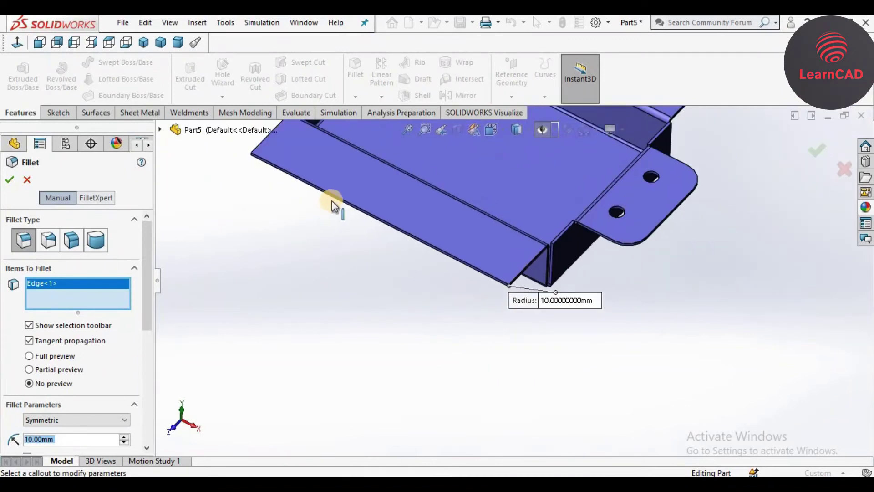
scroll(384, 225, "down", 3)
scroll(429, 267, "down", 3)
left_click(440, 270)
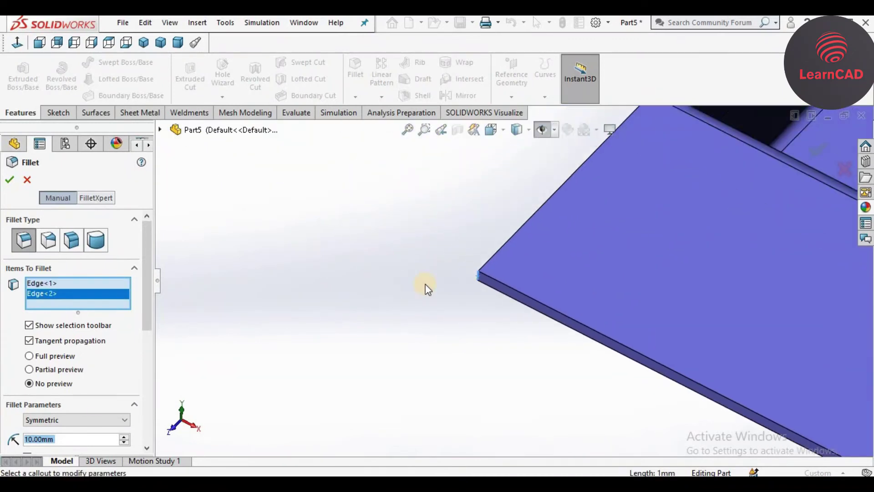
scroll(425, 283, "up", 5)
scroll(689, 239, "down", 2)
scroll(593, 247, "down", 4)
left_click(567, 253)
scroll(449, 272, "up", 3)
scroll(420, 241, "up", 2)
middle_click_drag(420, 241, 400, 233)
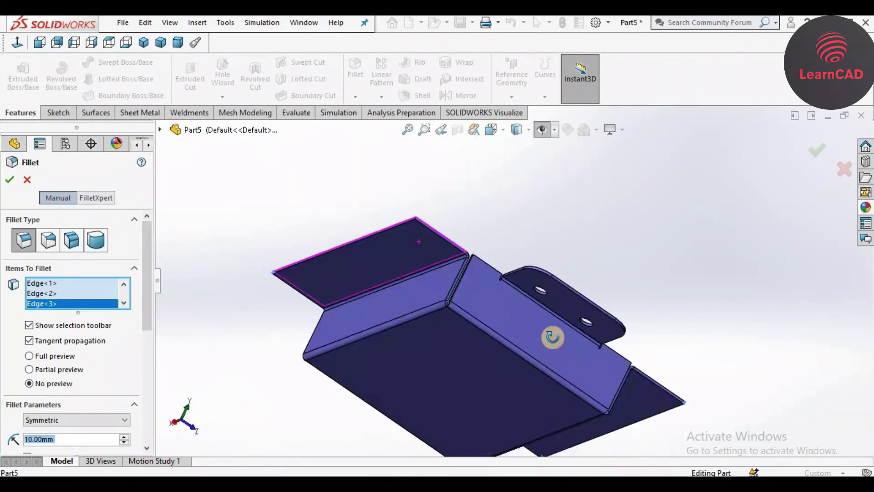
scroll(400, 233, "down", 3)
scroll(346, 199, "down", 3)
left_click(224, 294)
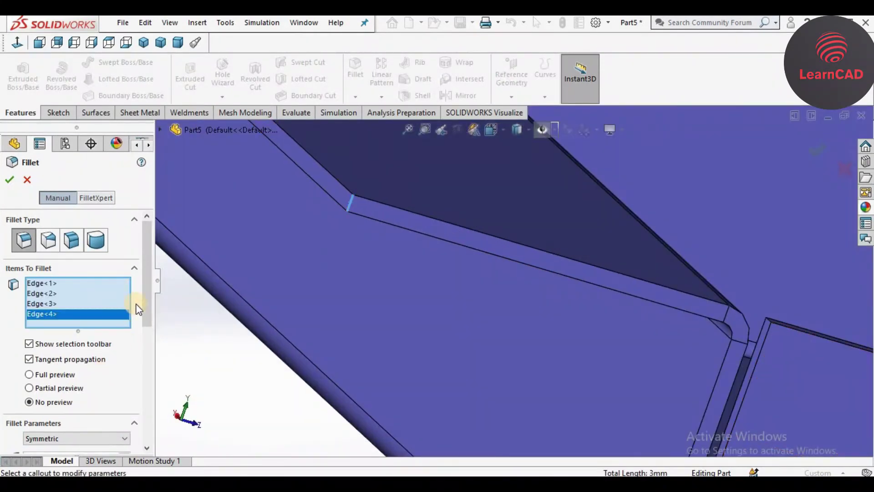
scroll(121, 353, "down", 3)
Set the fillet radius to 8 mm and accept it as Fillet1.
double_click(95, 347)
type("8")
key("Return")
left_click(160, 42)
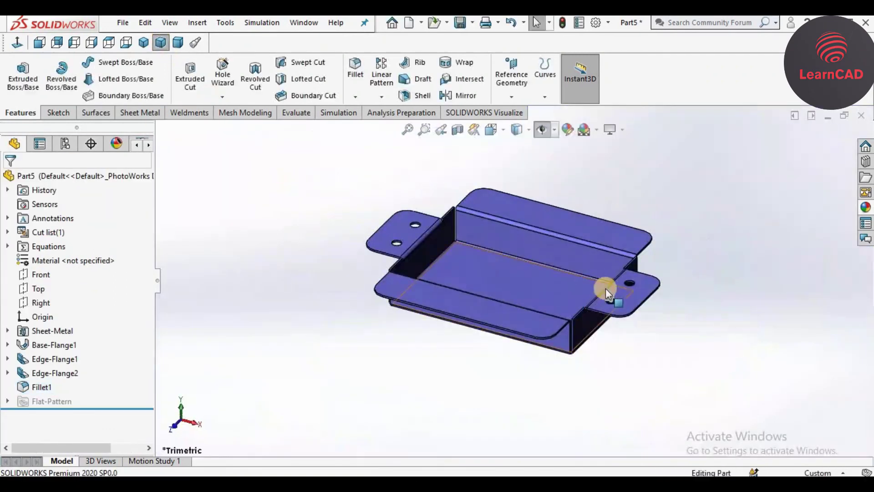
middle_click_drag(605, 289, 485, 332)
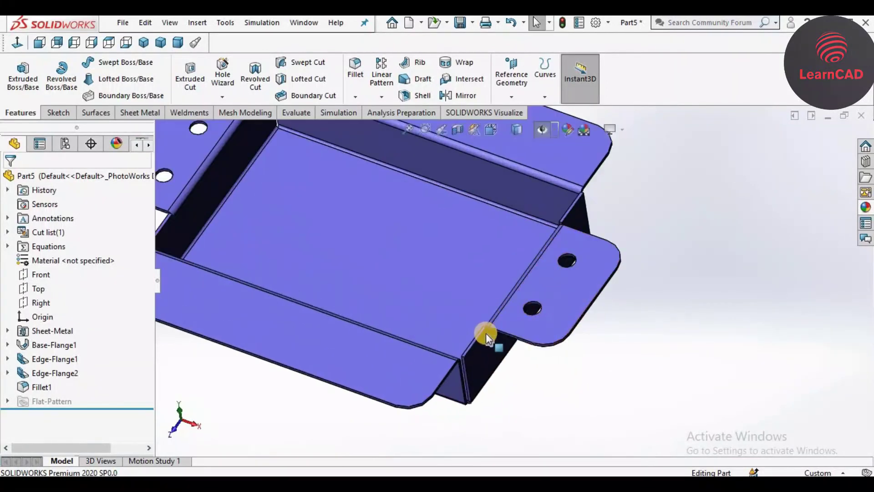
scroll(485, 332, "down", 10)
Edit Edge-Flange2 and enable a custom corner relief.
middle_click_drag(513, 263, 533, 291)
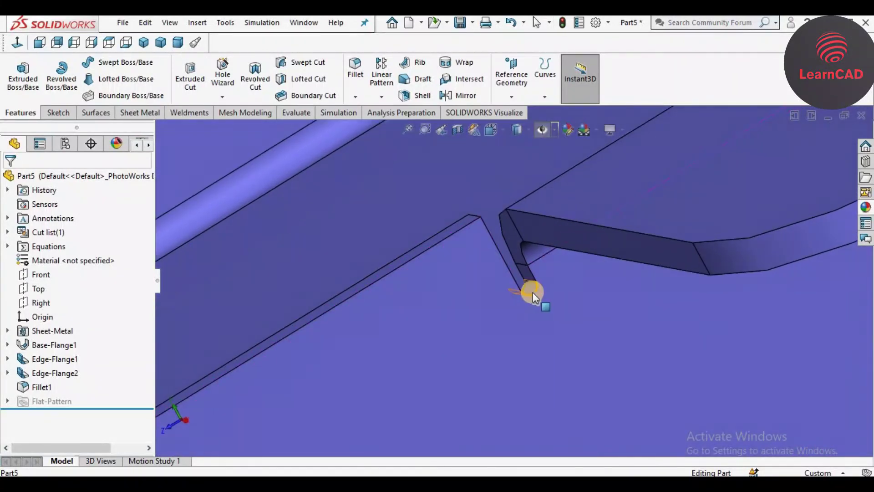
left_click(63, 378)
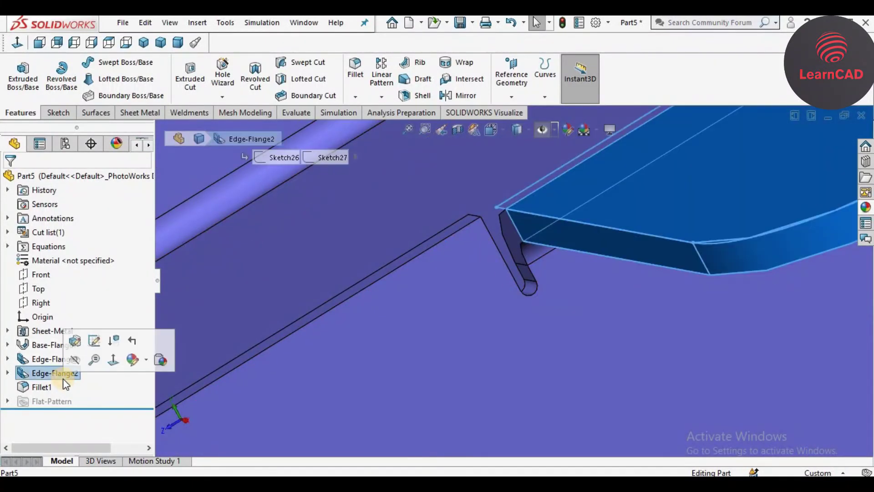
left_click(75, 342)
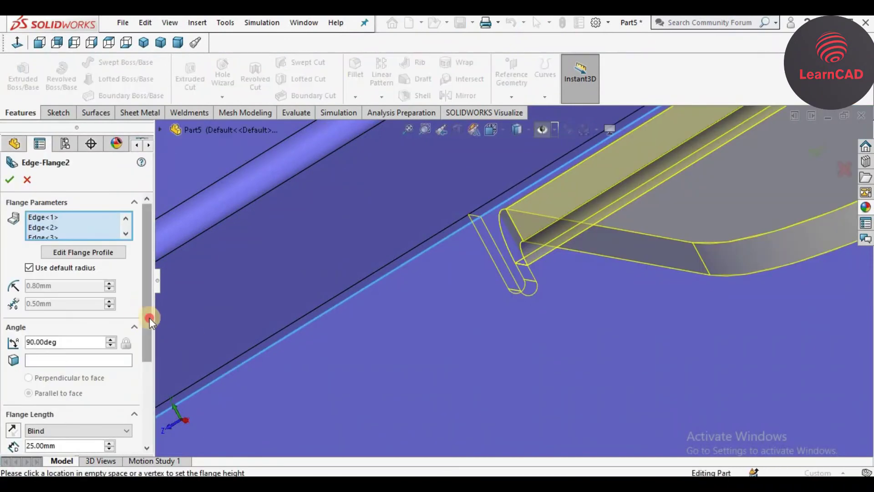
scroll(49, 388, "down", 5)
left_click(10, 442)
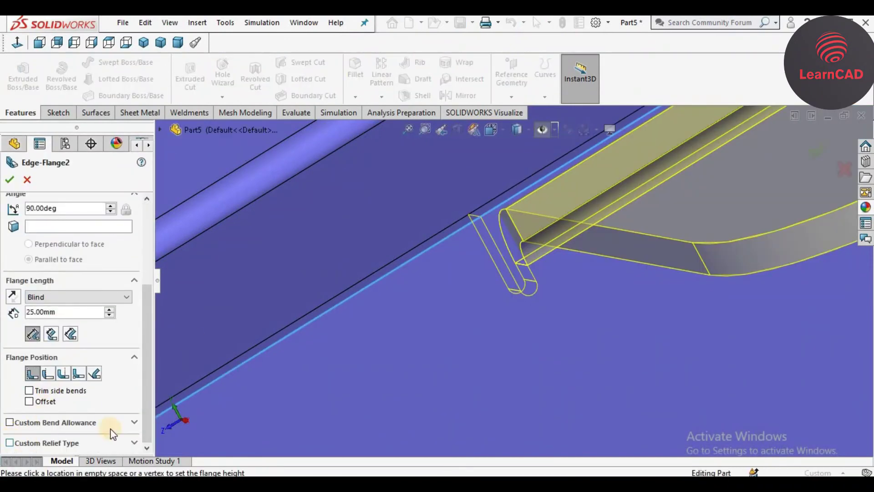
left_click(136, 442)
Set the relief shape to Rectangle with ratio 0.5 and accept the flange.
left_click(61, 400)
left_click(51, 421)
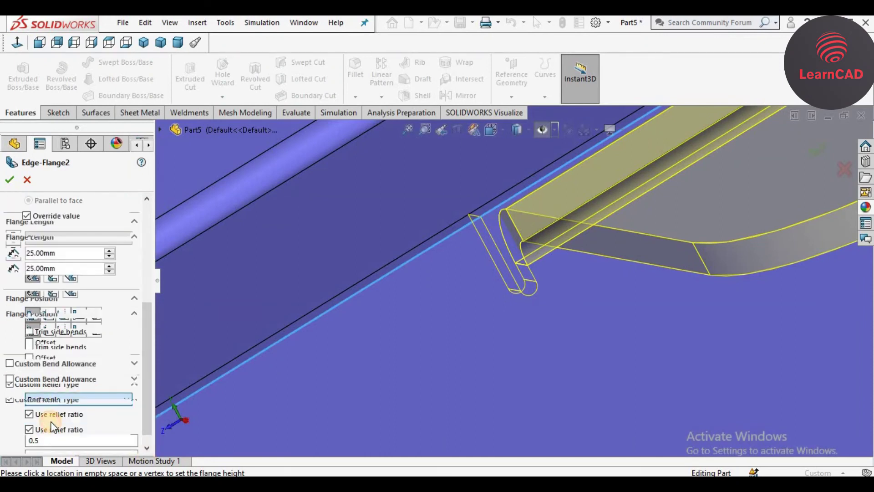
left_click(86, 403)
left_click(52, 434)
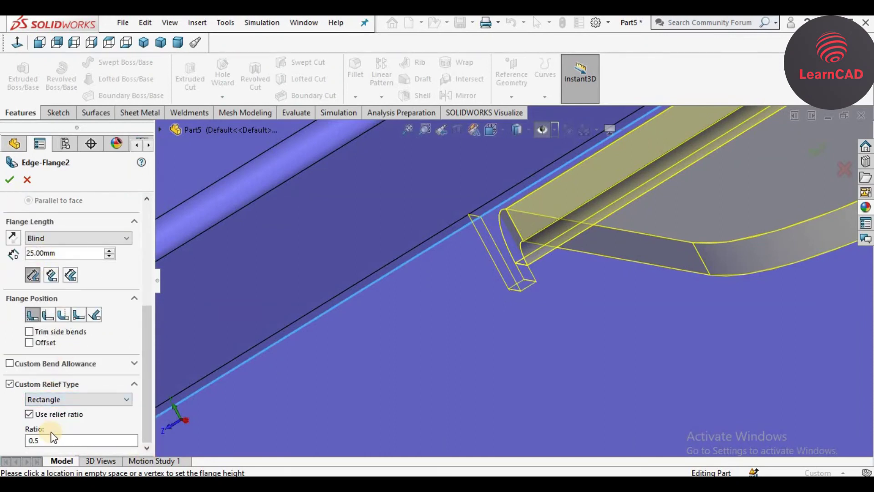
left_click(69, 399)
left_click(50, 428)
left_click(117, 419)
left_click(67, 440)
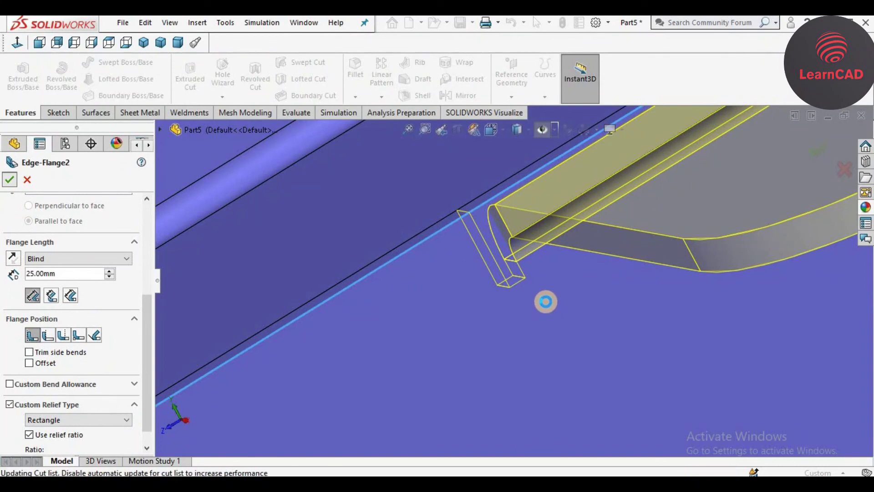
key("Return")
middle_click_drag(537, 286, 503, 293)
scroll(517, 292, "up", 5)
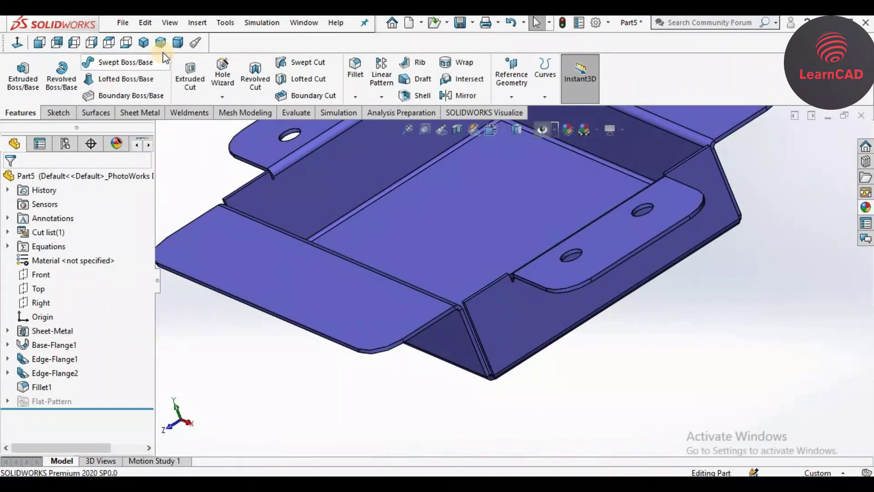
mouse_move(290, 177)
middle_mouse_down()
mouse_move(448, 205)
mouse_move(517, 332)
middle_mouse_up()
scroll(509, 263, "down", 5)
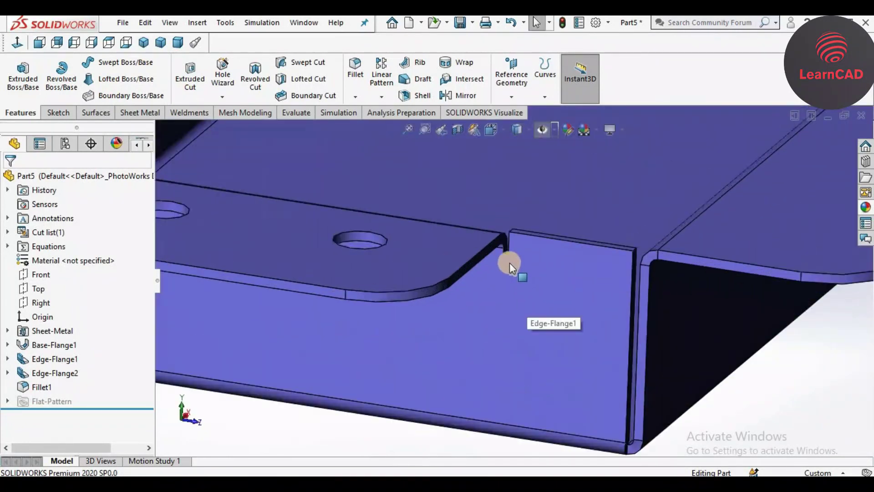
left_click(160, 42)
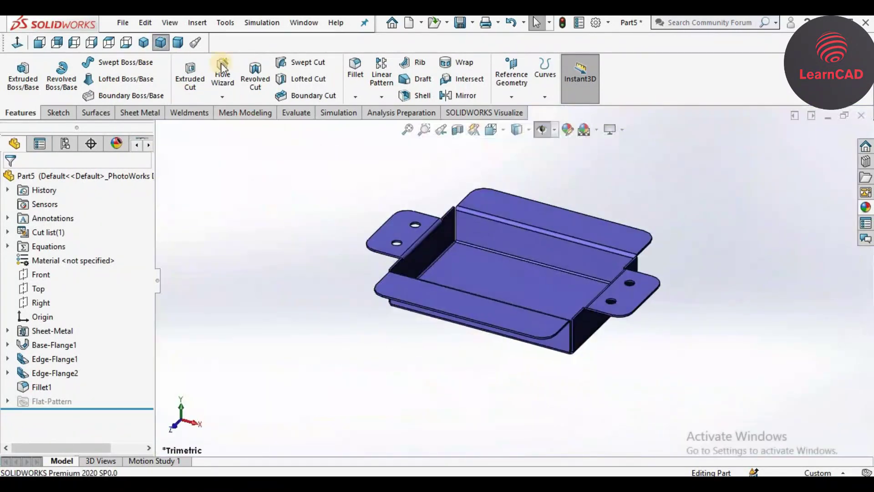
left_click(149, 38)
left_click(140, 112)
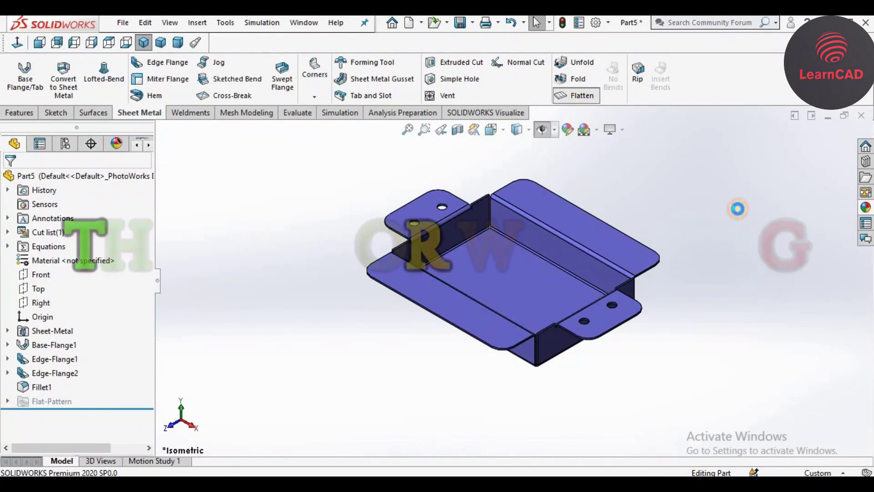
mouse_move(737, 208)
middle_mouse_down()
mouse_move(571, 354)
mouse_move(568, 326)
mouse_move(551, 312)
mouse_move(780, 213)
middle_mouse_up()
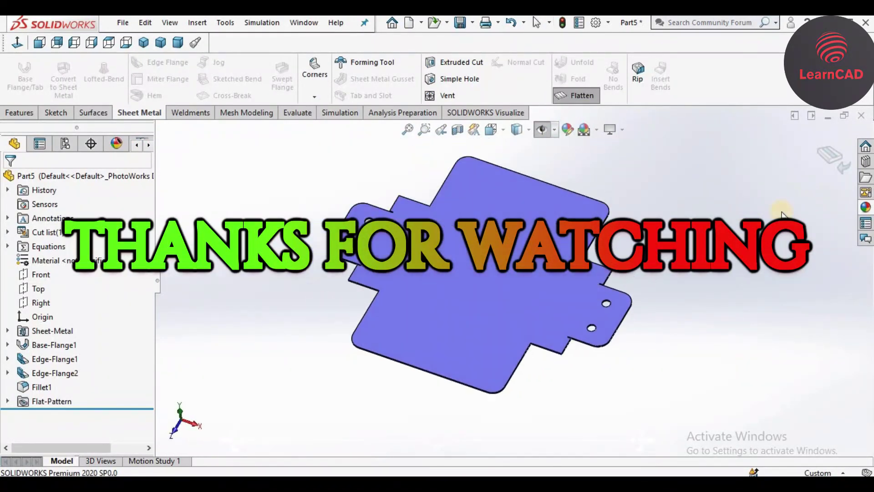
left_click(831, 155)
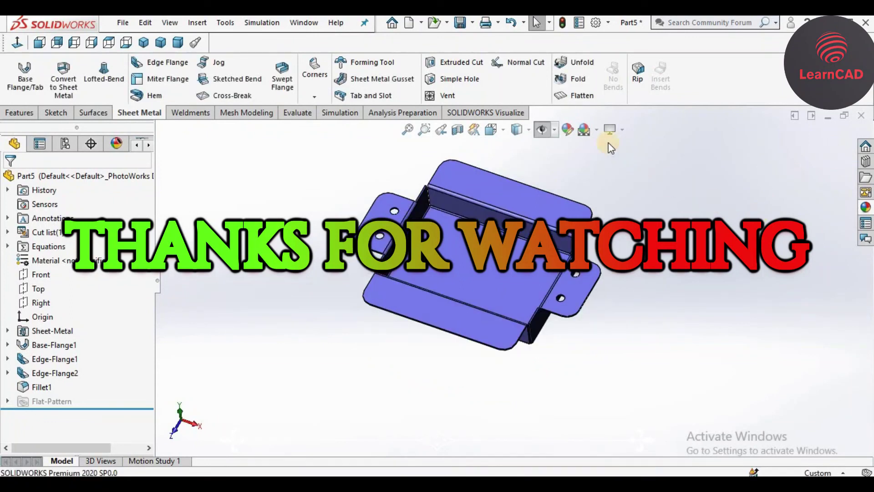